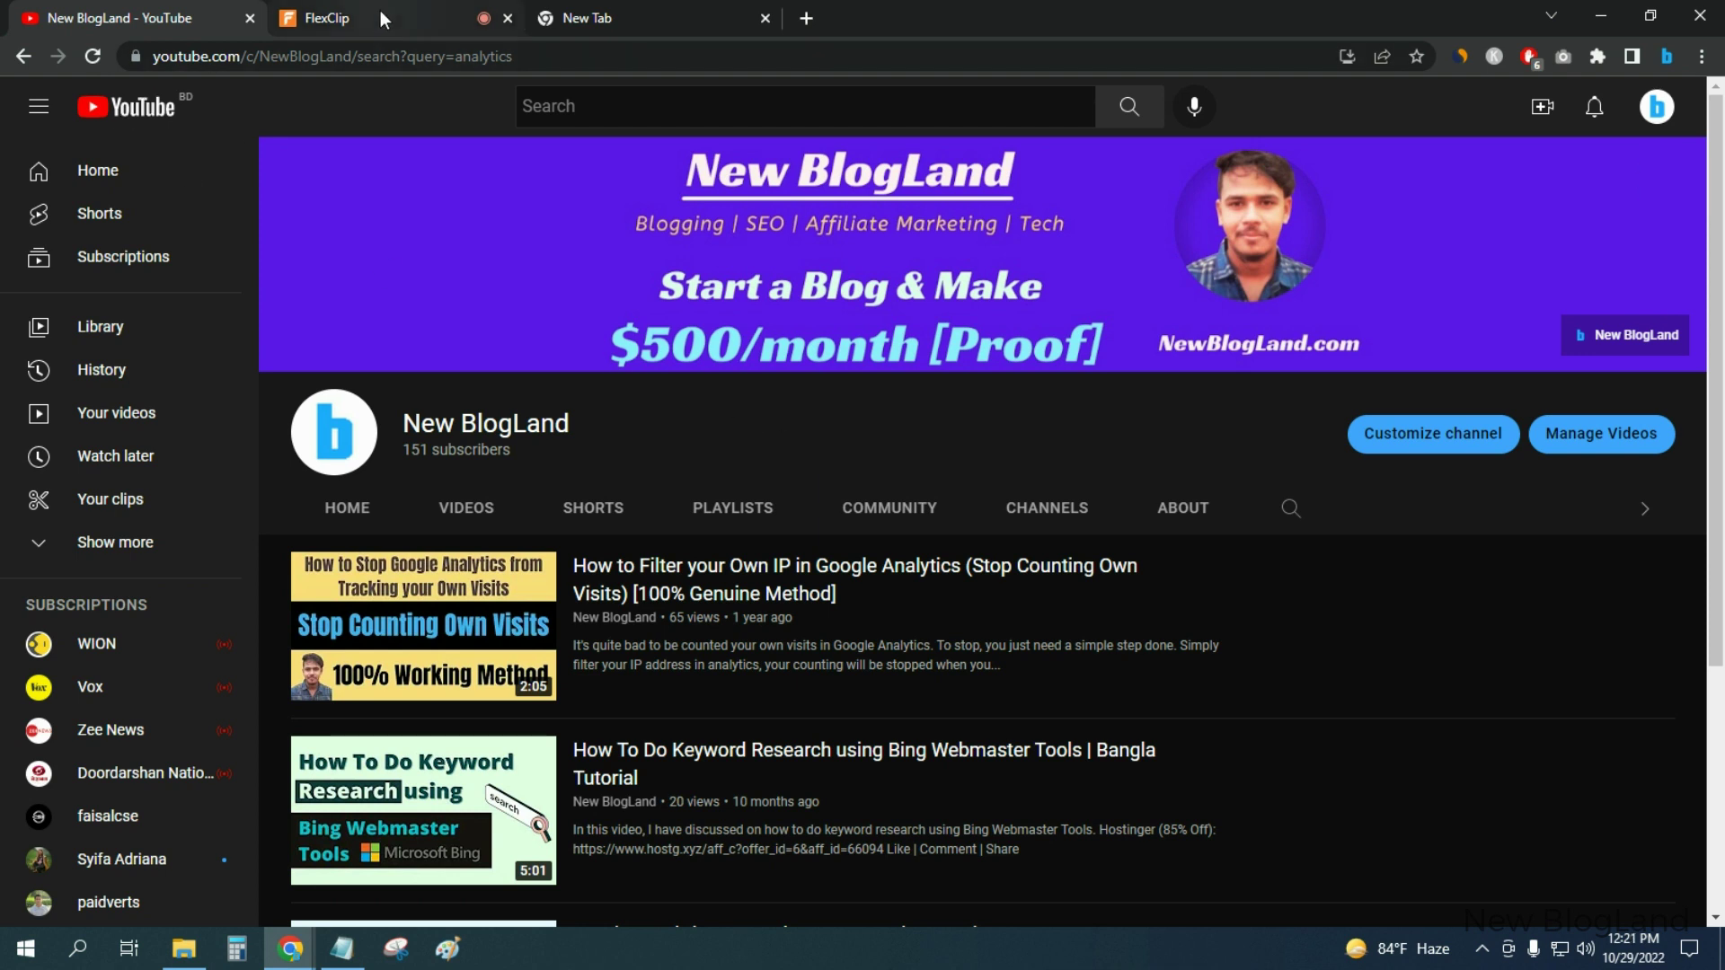
Open analytics.google.com for New BlogLand - GA4 and start a 'my ip address' search in another tab
{"action": "left_click_drag", "start_coordinate": [695, 5], "coordinate": [442, 7]}
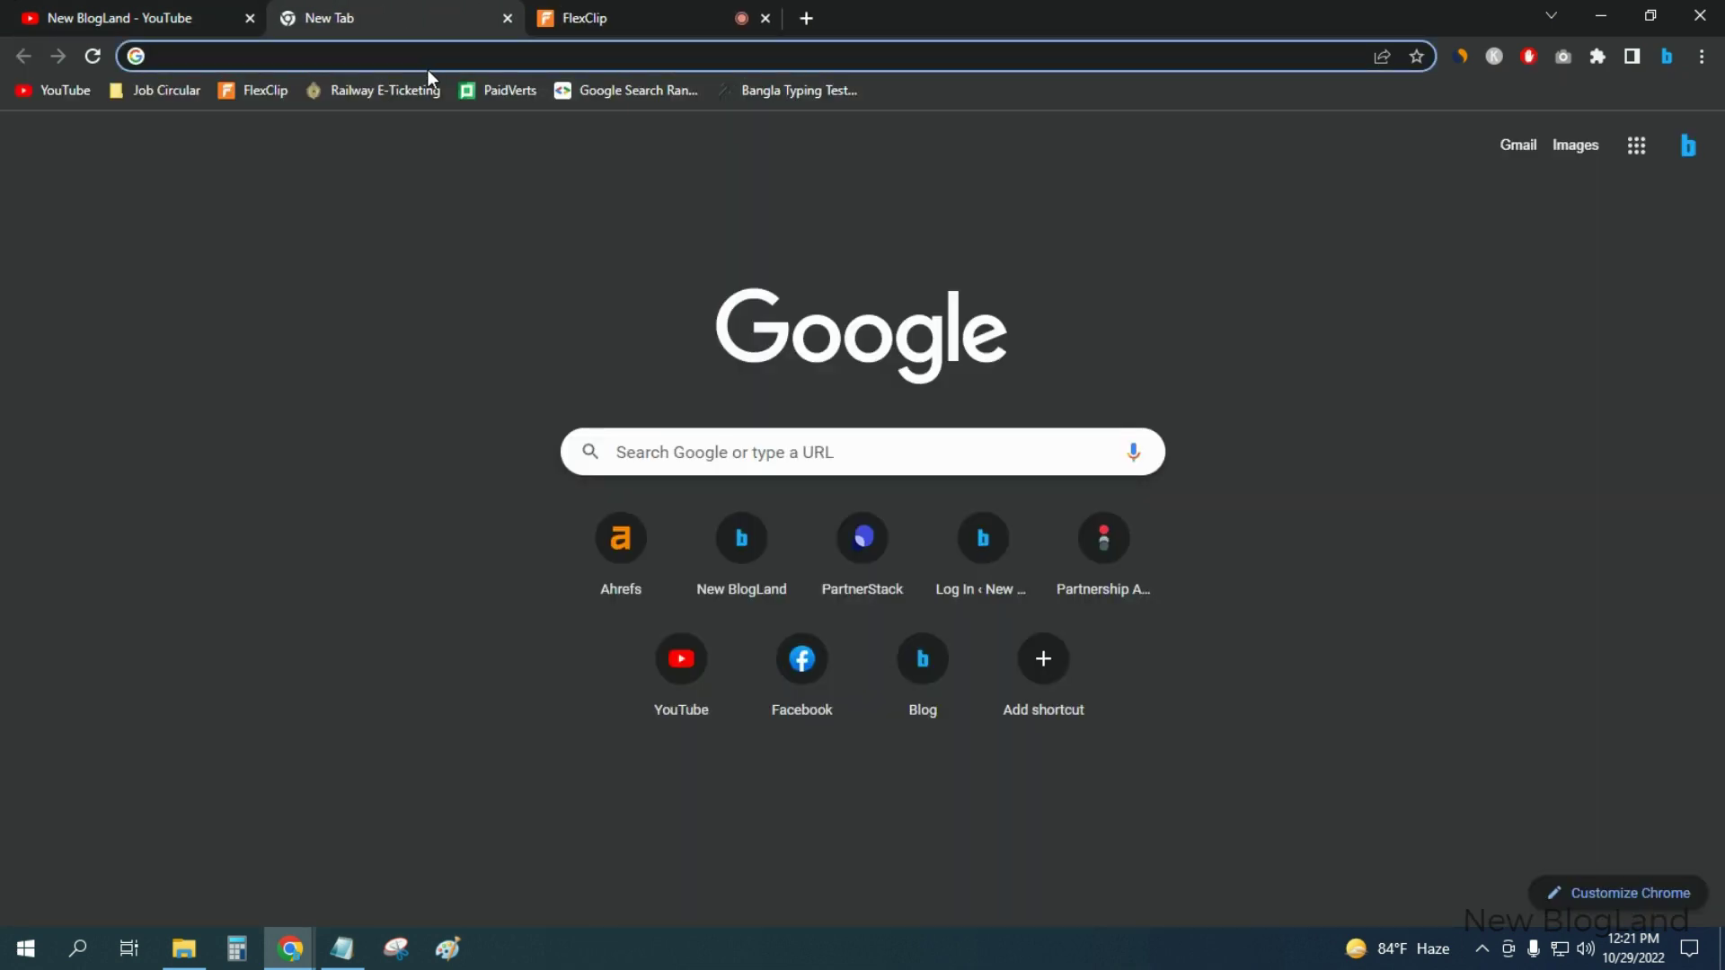
{"action": "type", "text": "ana"}
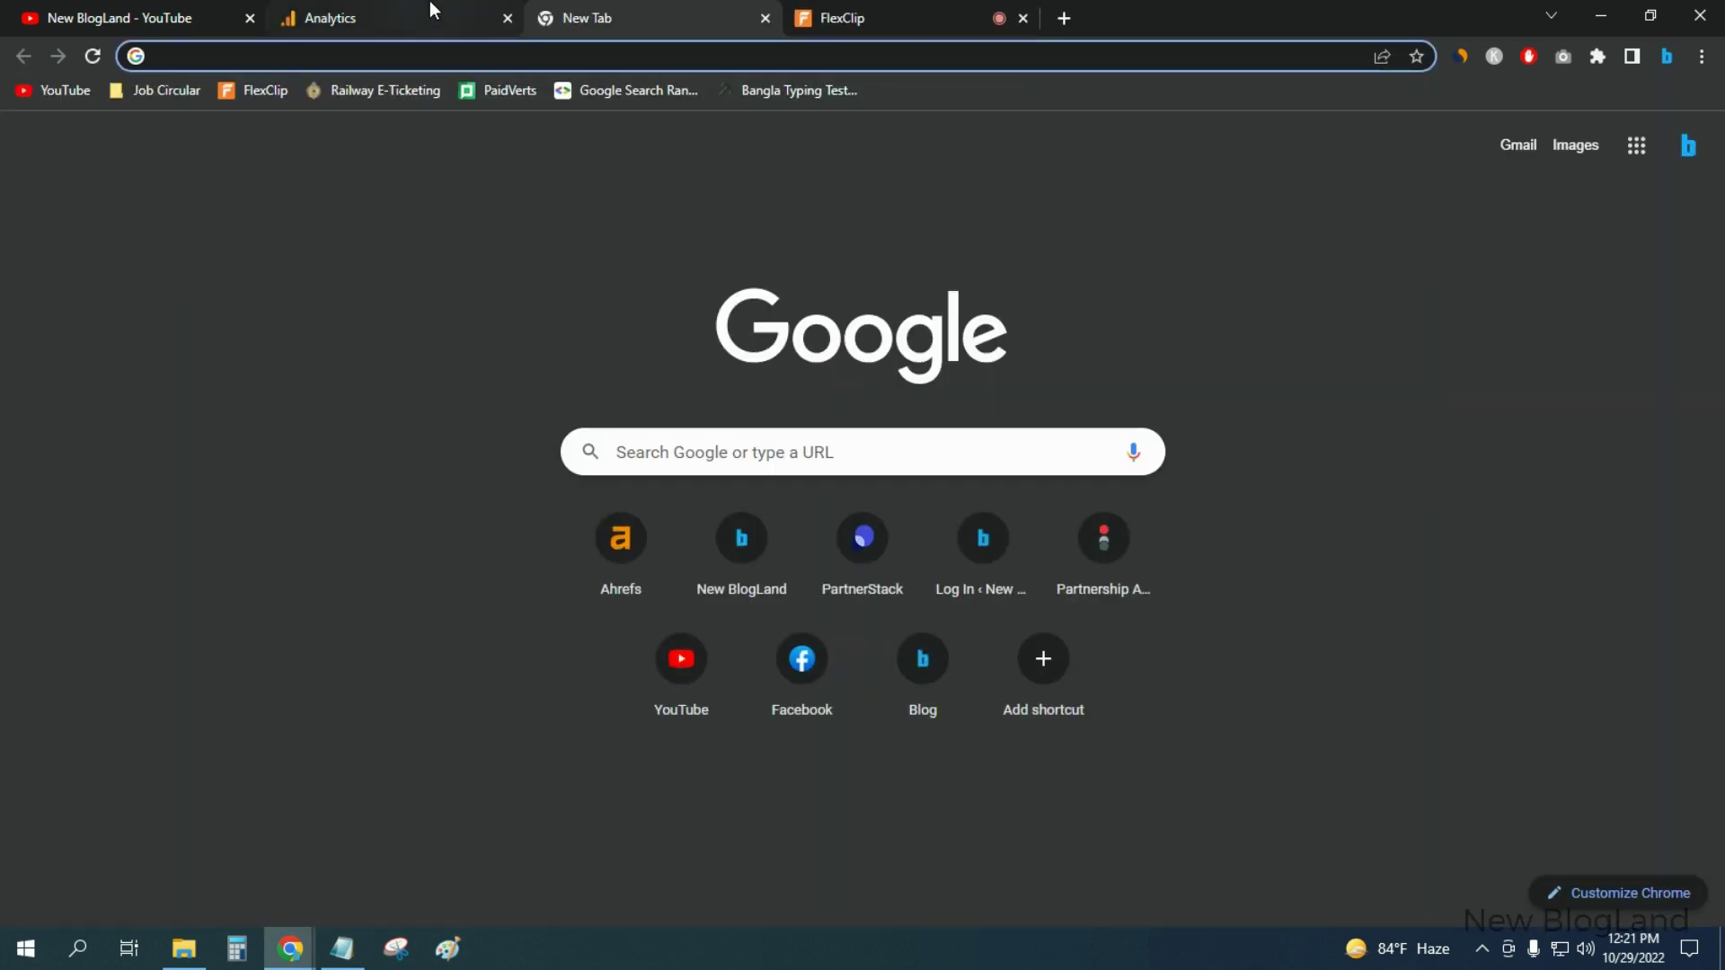
{"action": "left_click", "coordinate": [430, 3]}
{"action": "left_click", "coordinate": [596, 15]}
{"action": "left_click", "coordinate": [596, 54]}
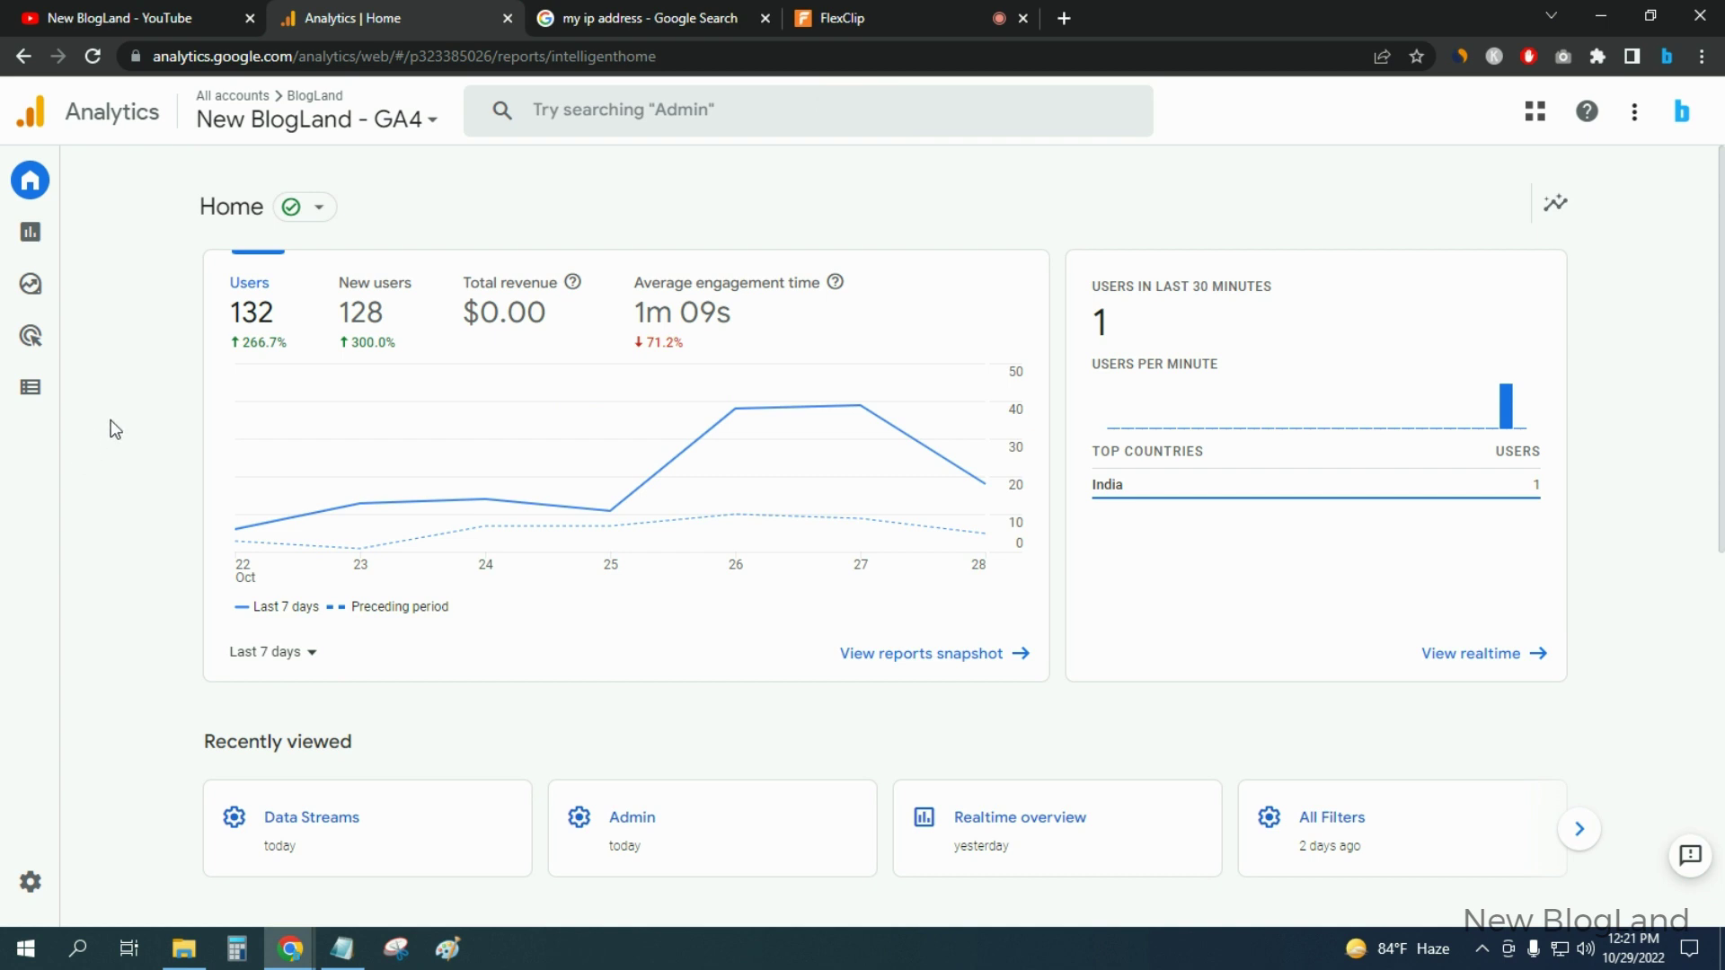
Go through Admin > Data Streams into the New BlogLand - GA4 web stream and view its Google tag section
{"action": "left_click", "coordinate": [19, 890]}
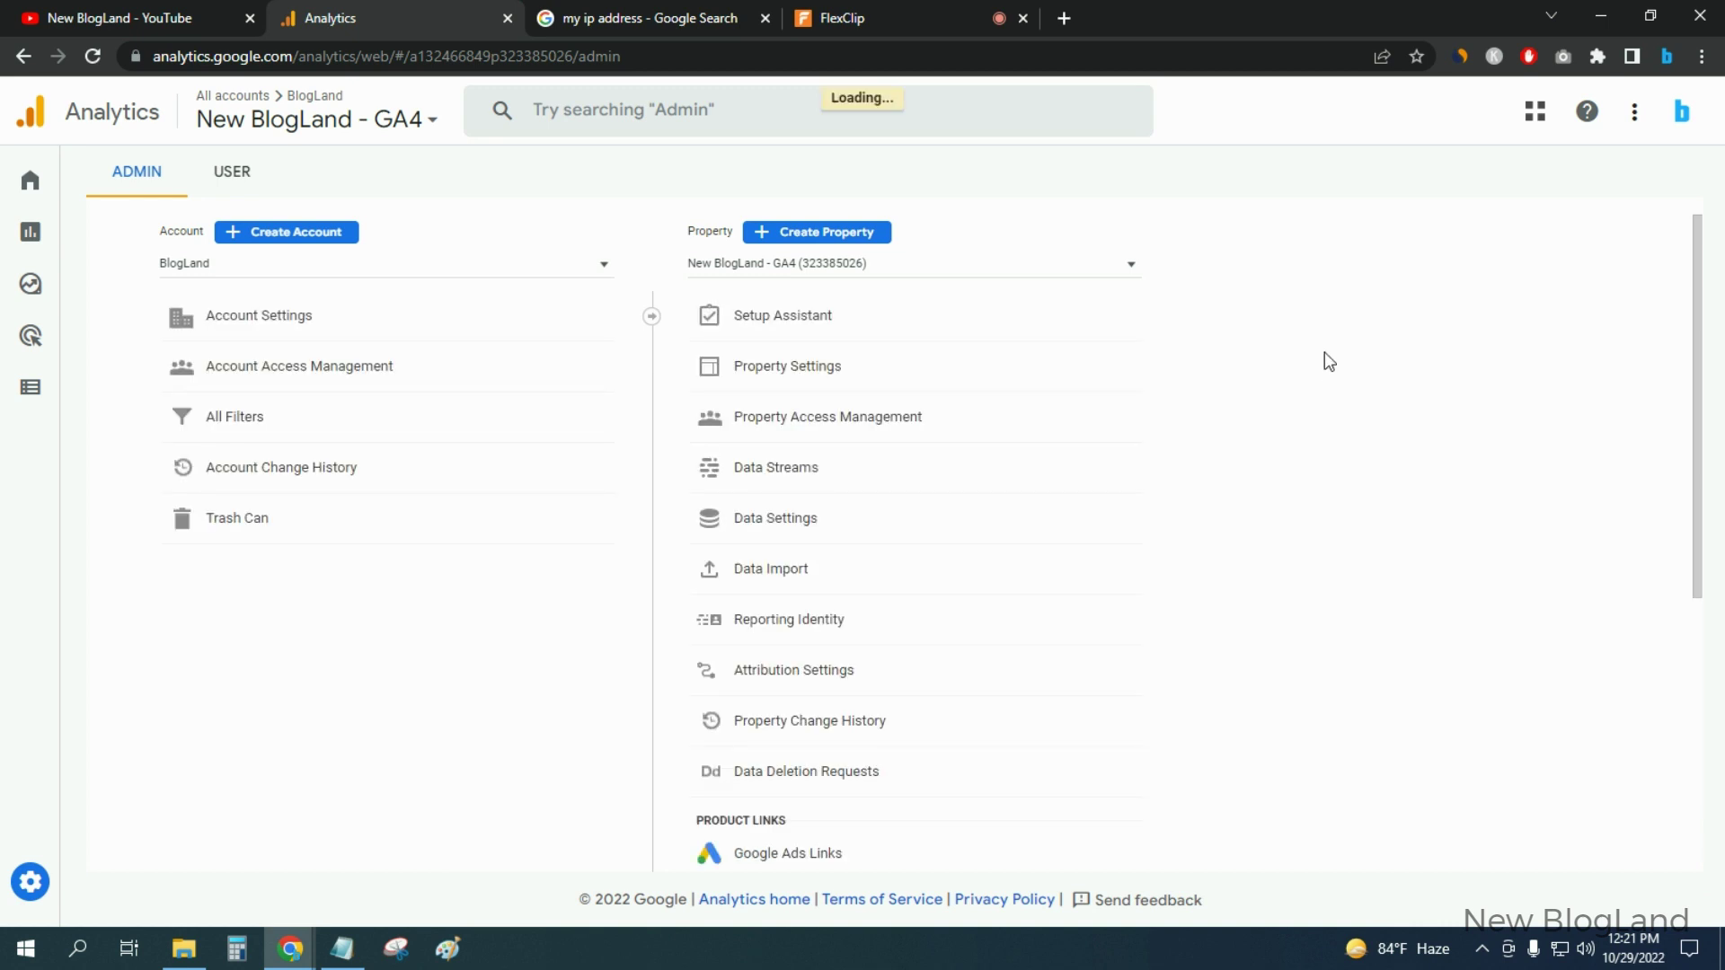
{"action": "left_click", "coordinate": [819, 469]}
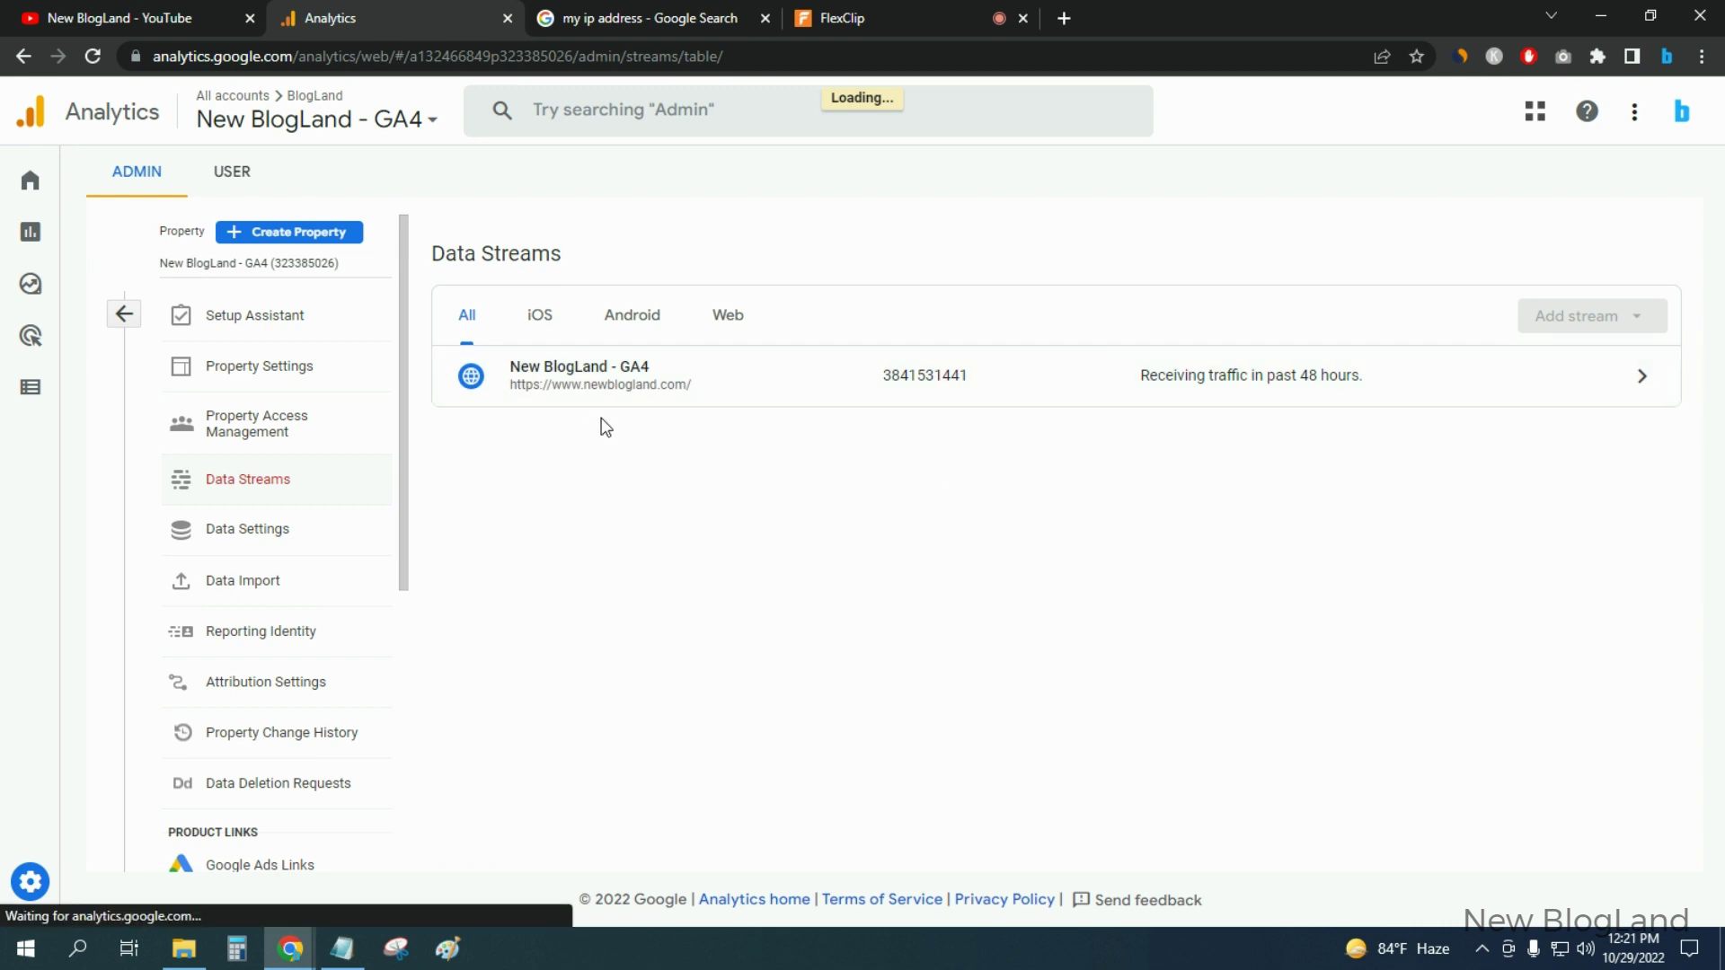
{"action": "left_click", "coordinate": [839, 390]}
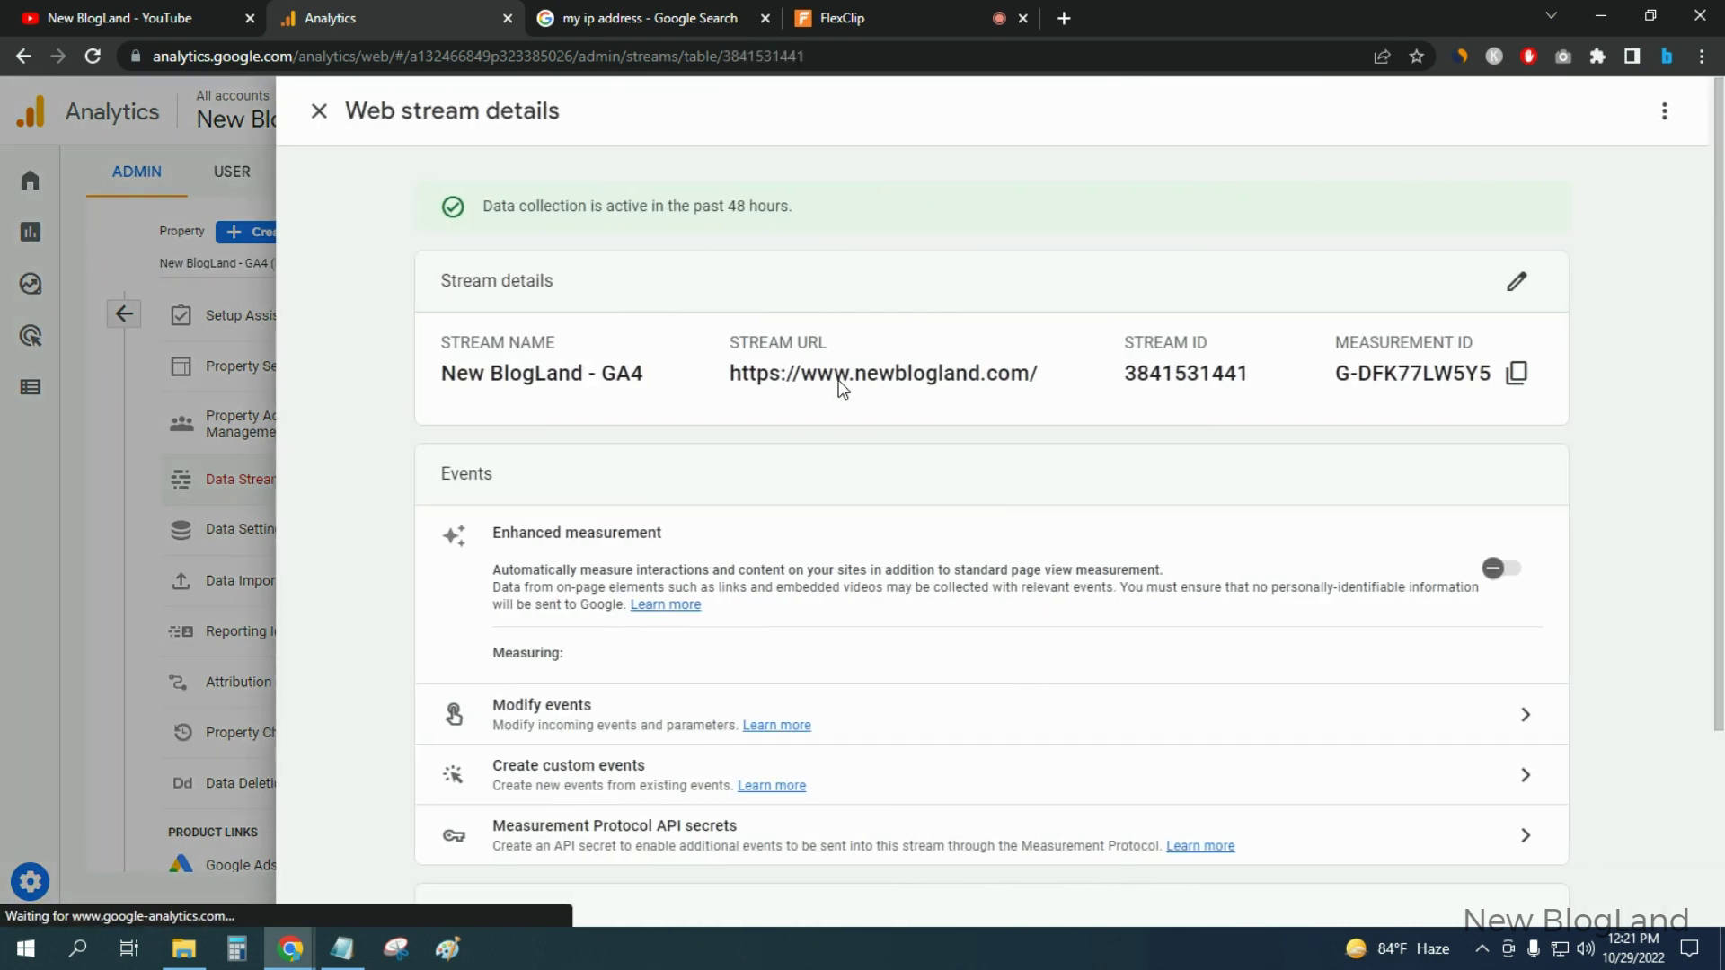
{"action": "scroll", "coordinate": [1624, 461], "scroll_direction": "down", "scroll_amount": 3}
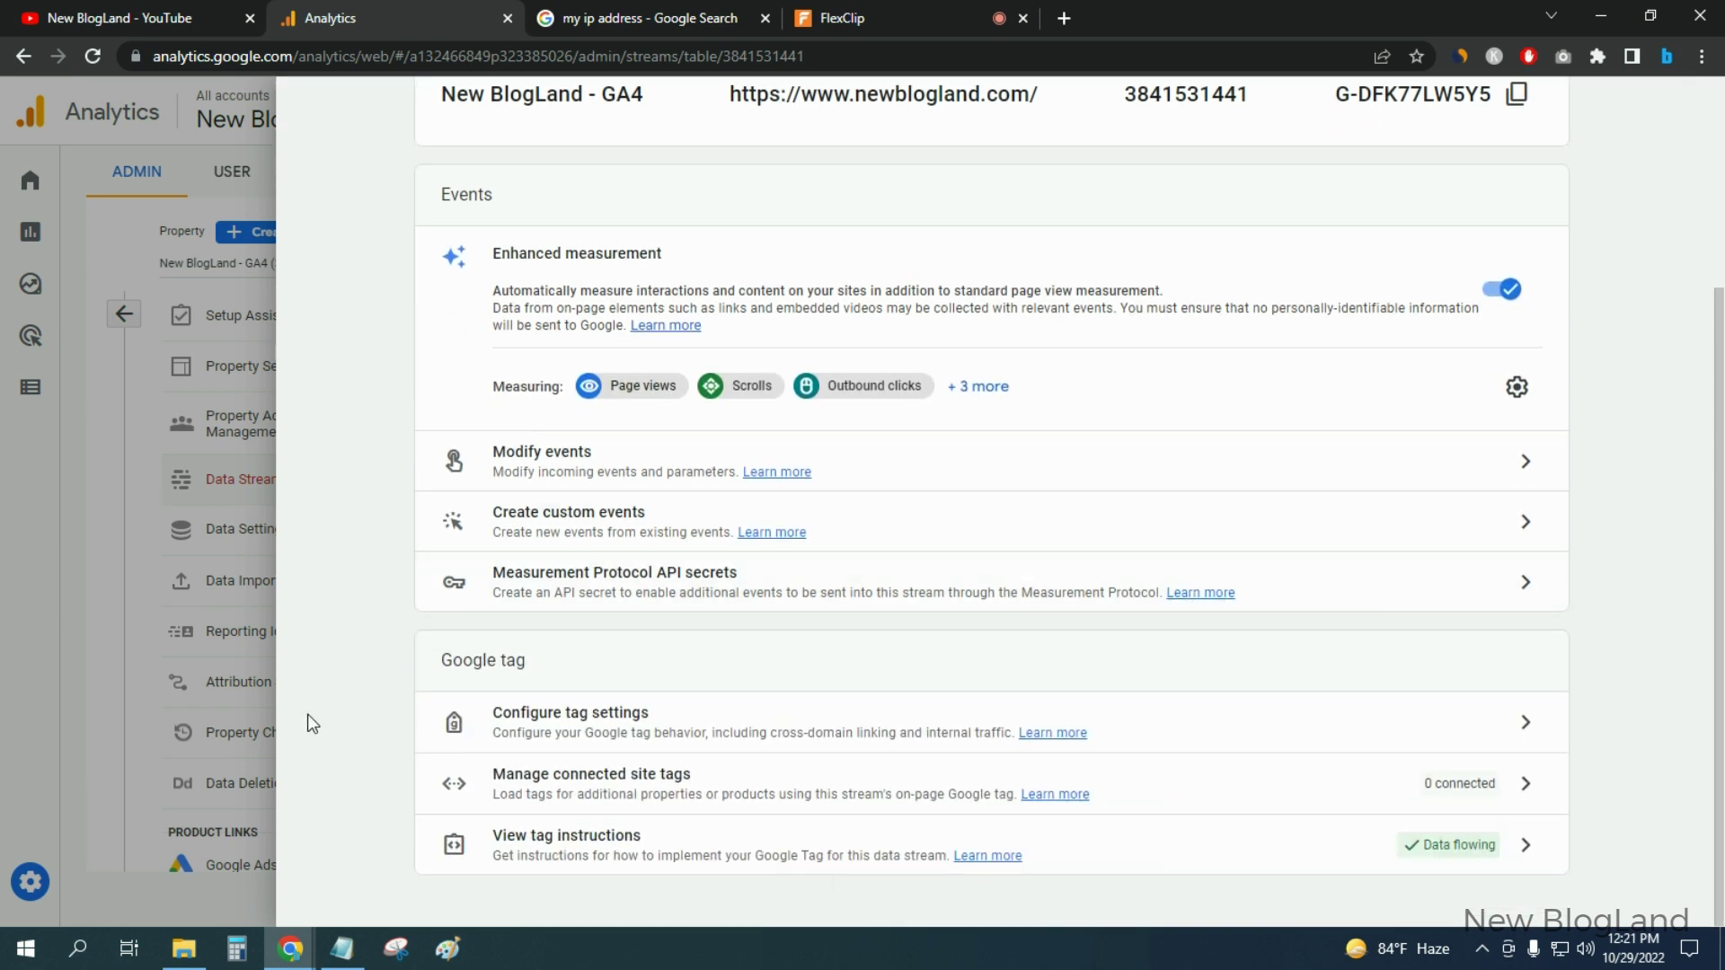
Open the stream's Google tag settings, show all settings, and reach Define internal traffic
{"action": "left_click", "coordinate": [599, 728]}
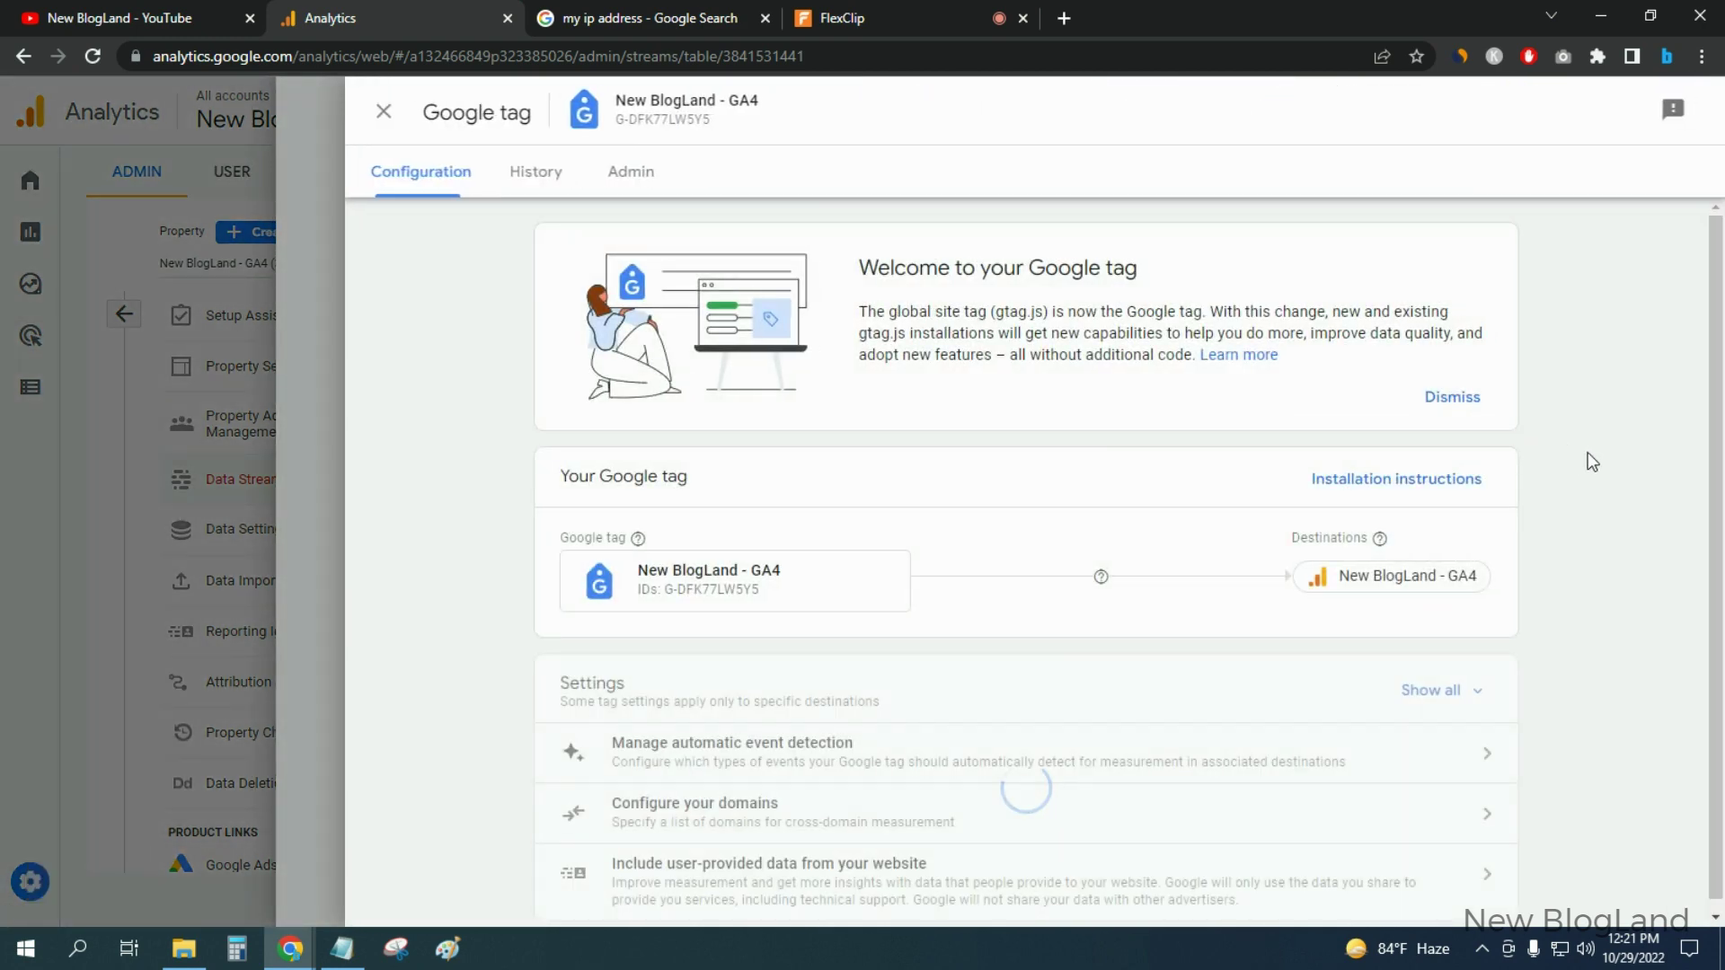
{"action": "left_click", "coordinate": [1413, 684]}
{"action": "scroll", "coordinate": [1607, 476], "scroll_direction": "down", "scroll_amount": 3}
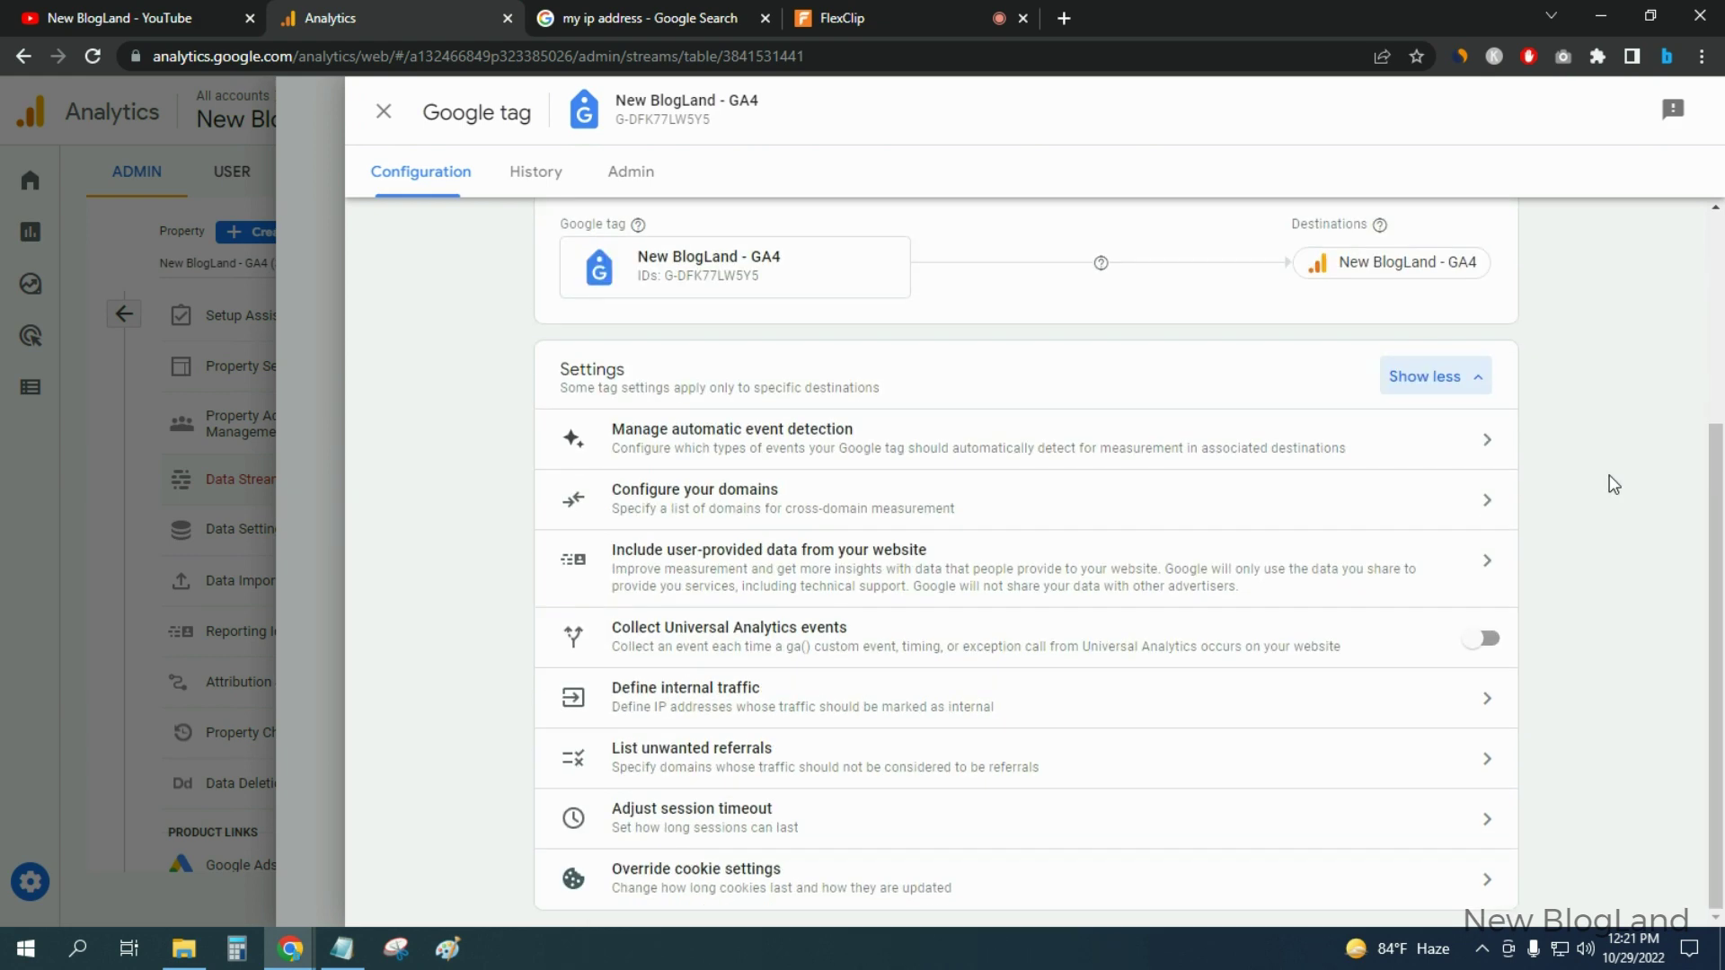
{"action": "left_click", "coordinate": [713, 712]}
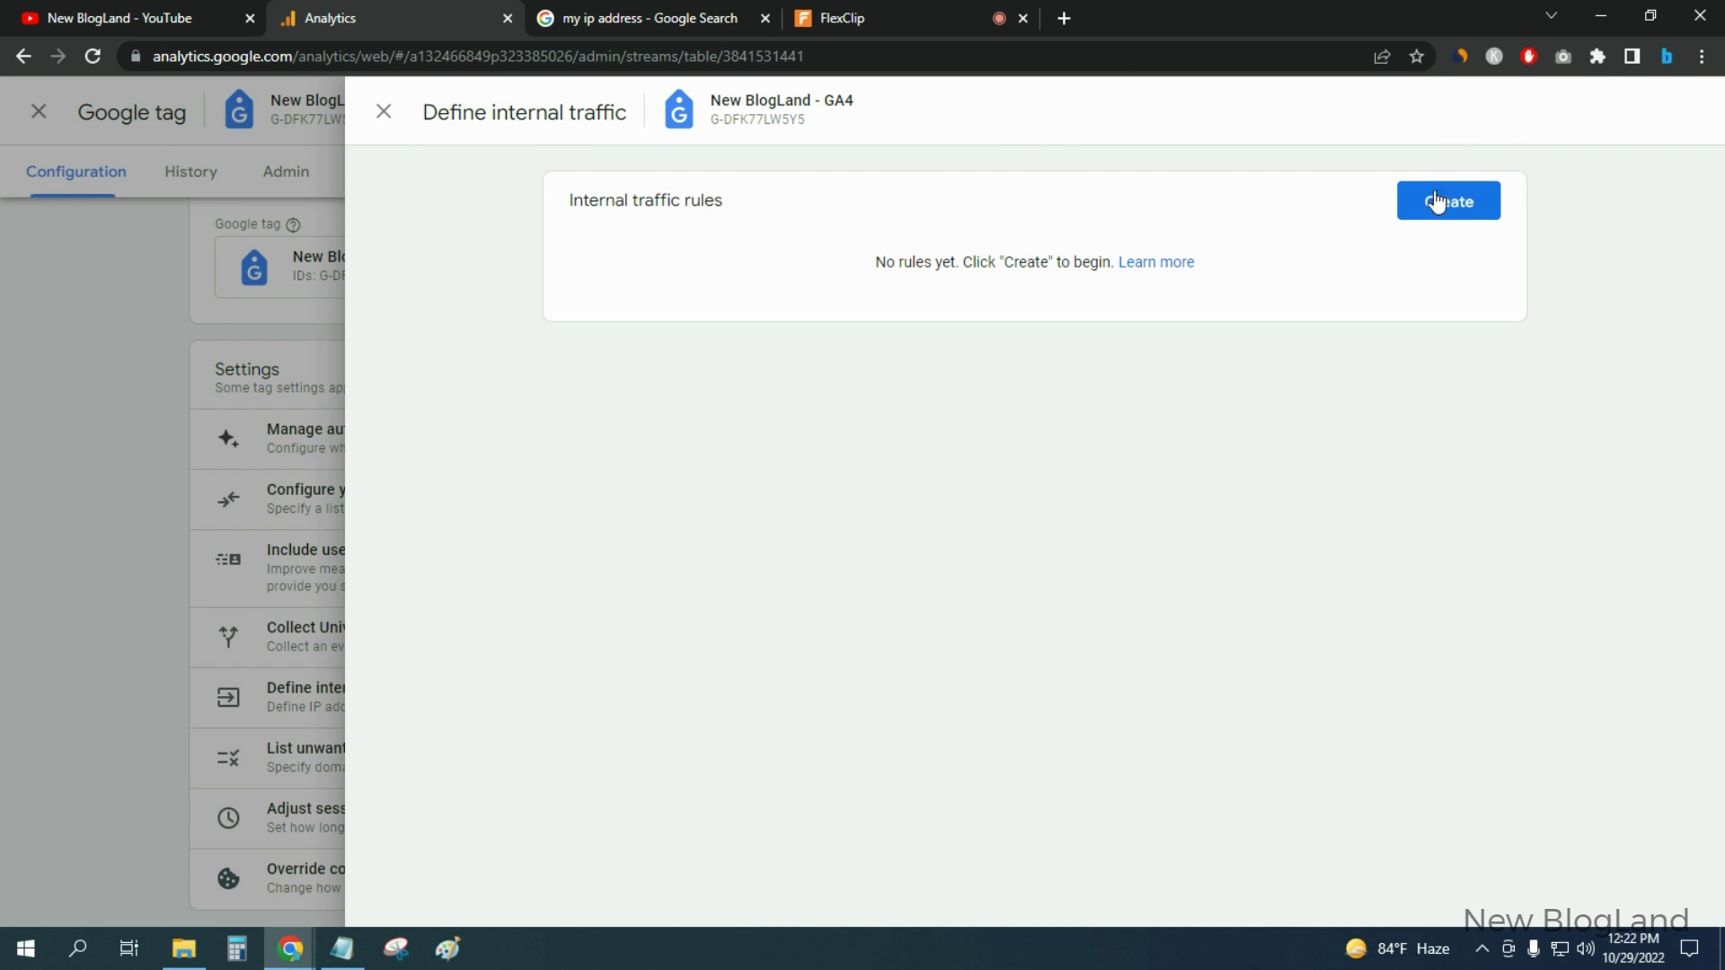
Start a new rule named 'Internal Traffic' with the 'IP address equals' match type
{"action": "left_click", "coordinate": [1471, 208]}
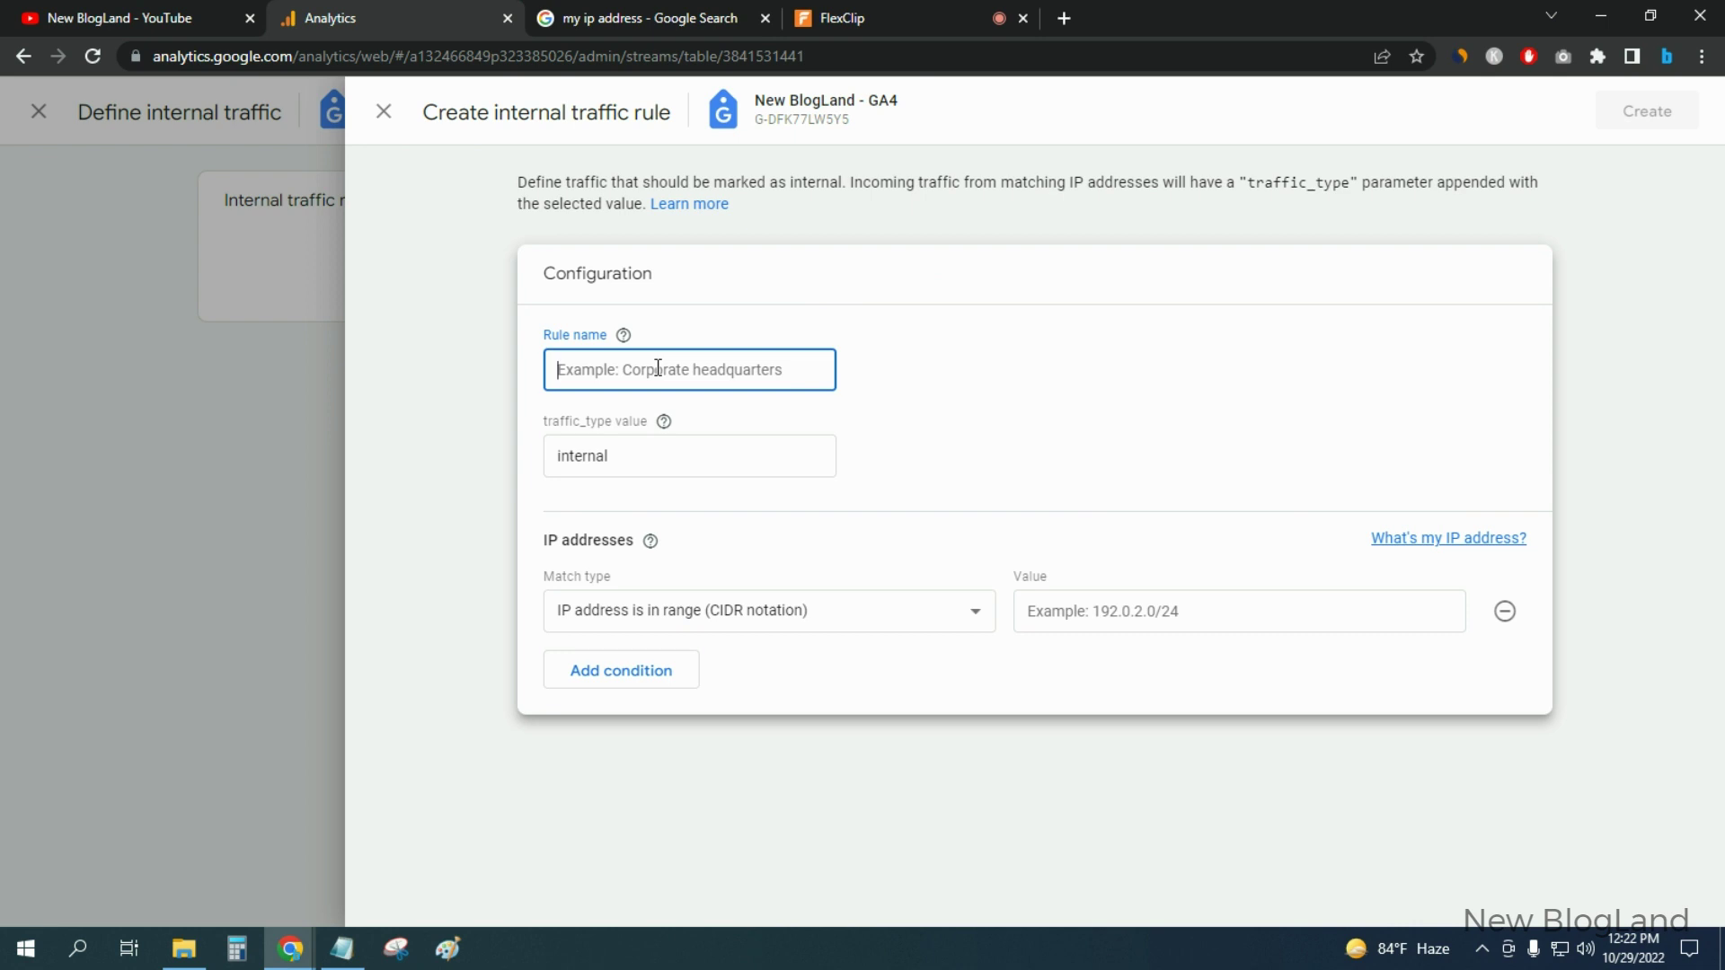
{"action": "type", "text": "Internal Traffic"}
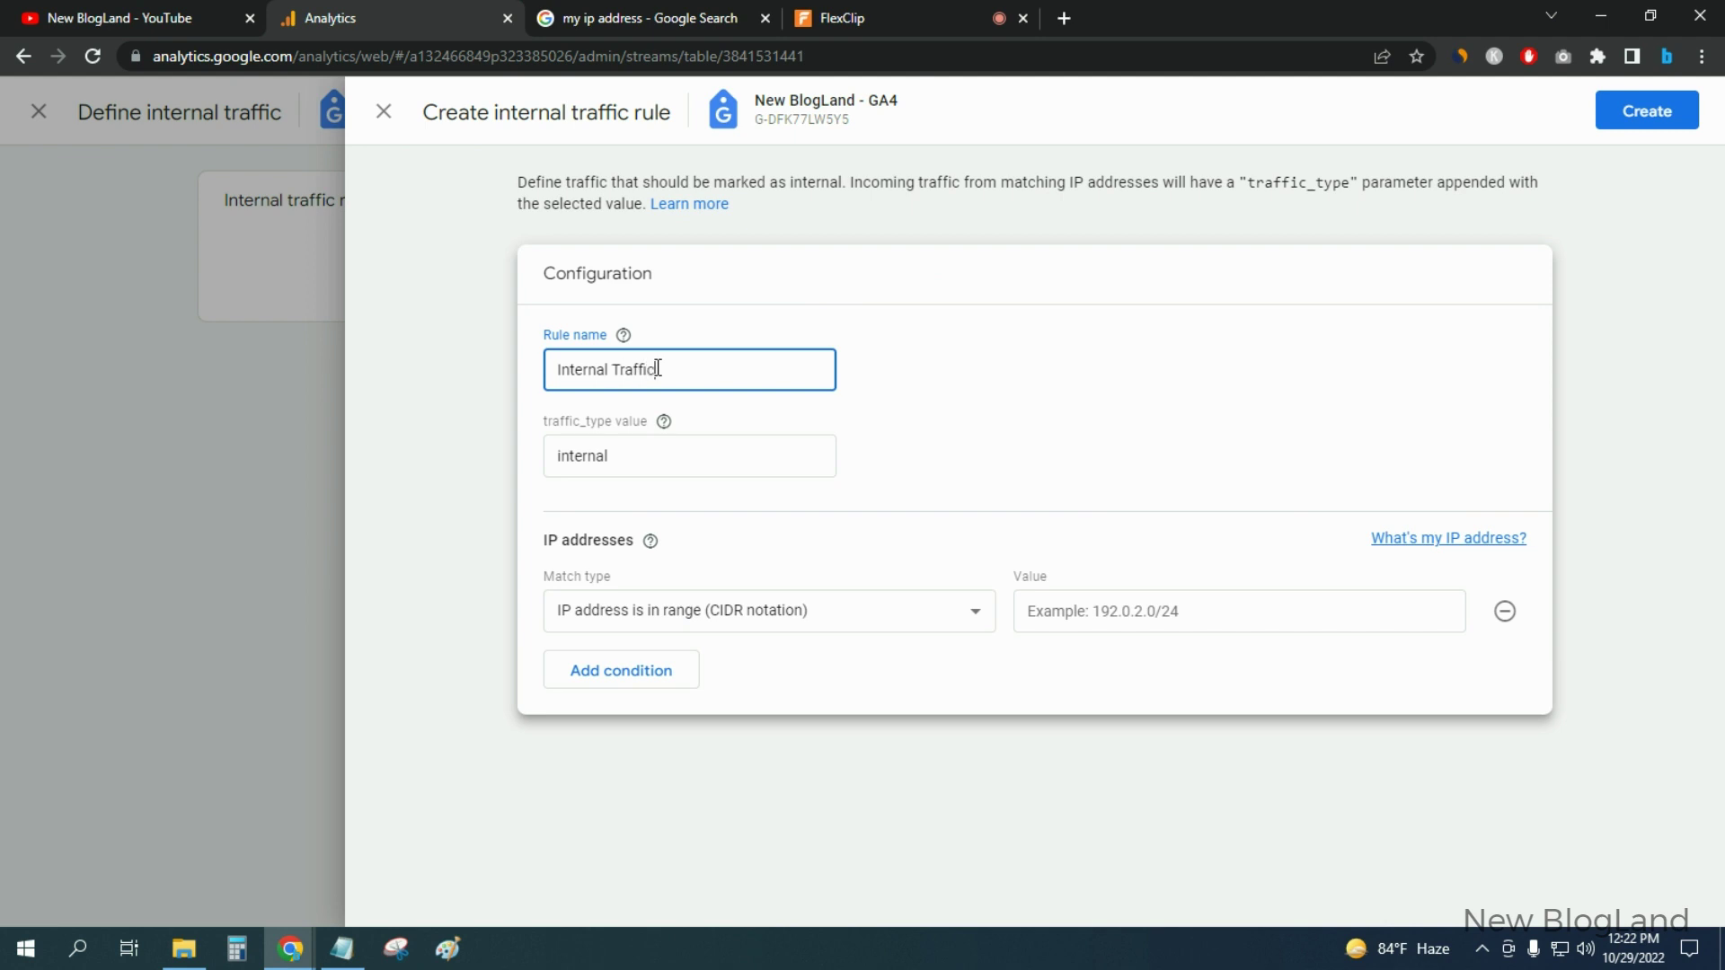
{"action": "left_click", "coordinate": [873, 376]}
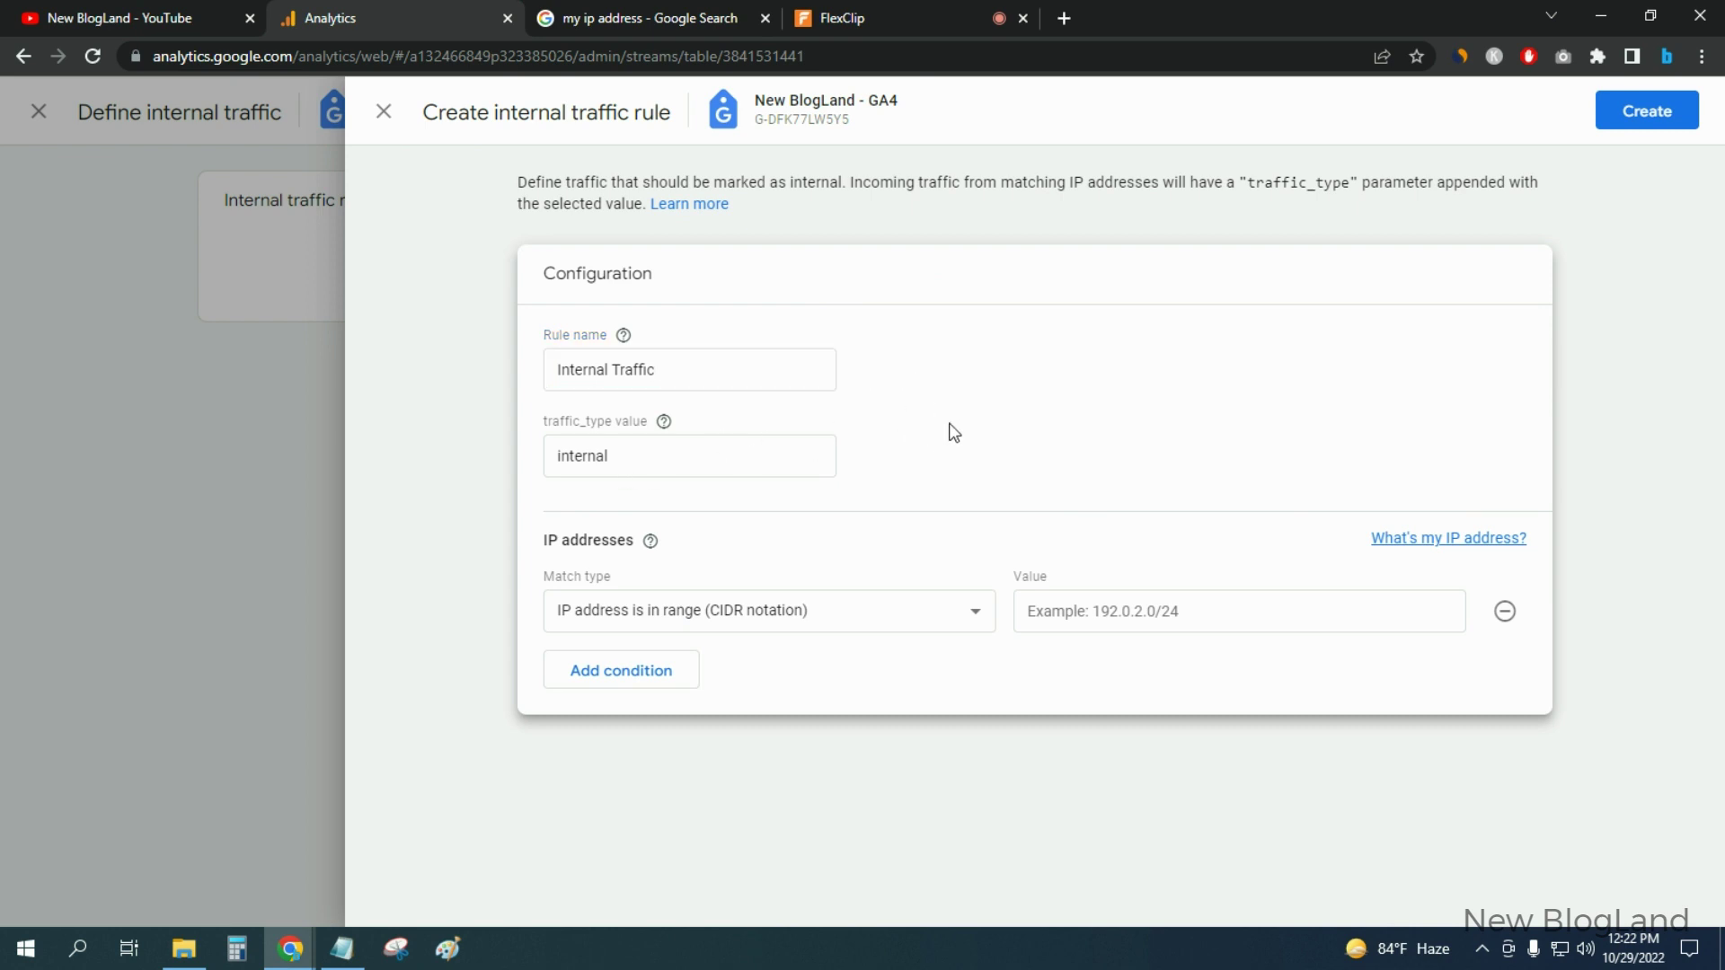
{"action": "left_click", "coordinate": [844, 608]}
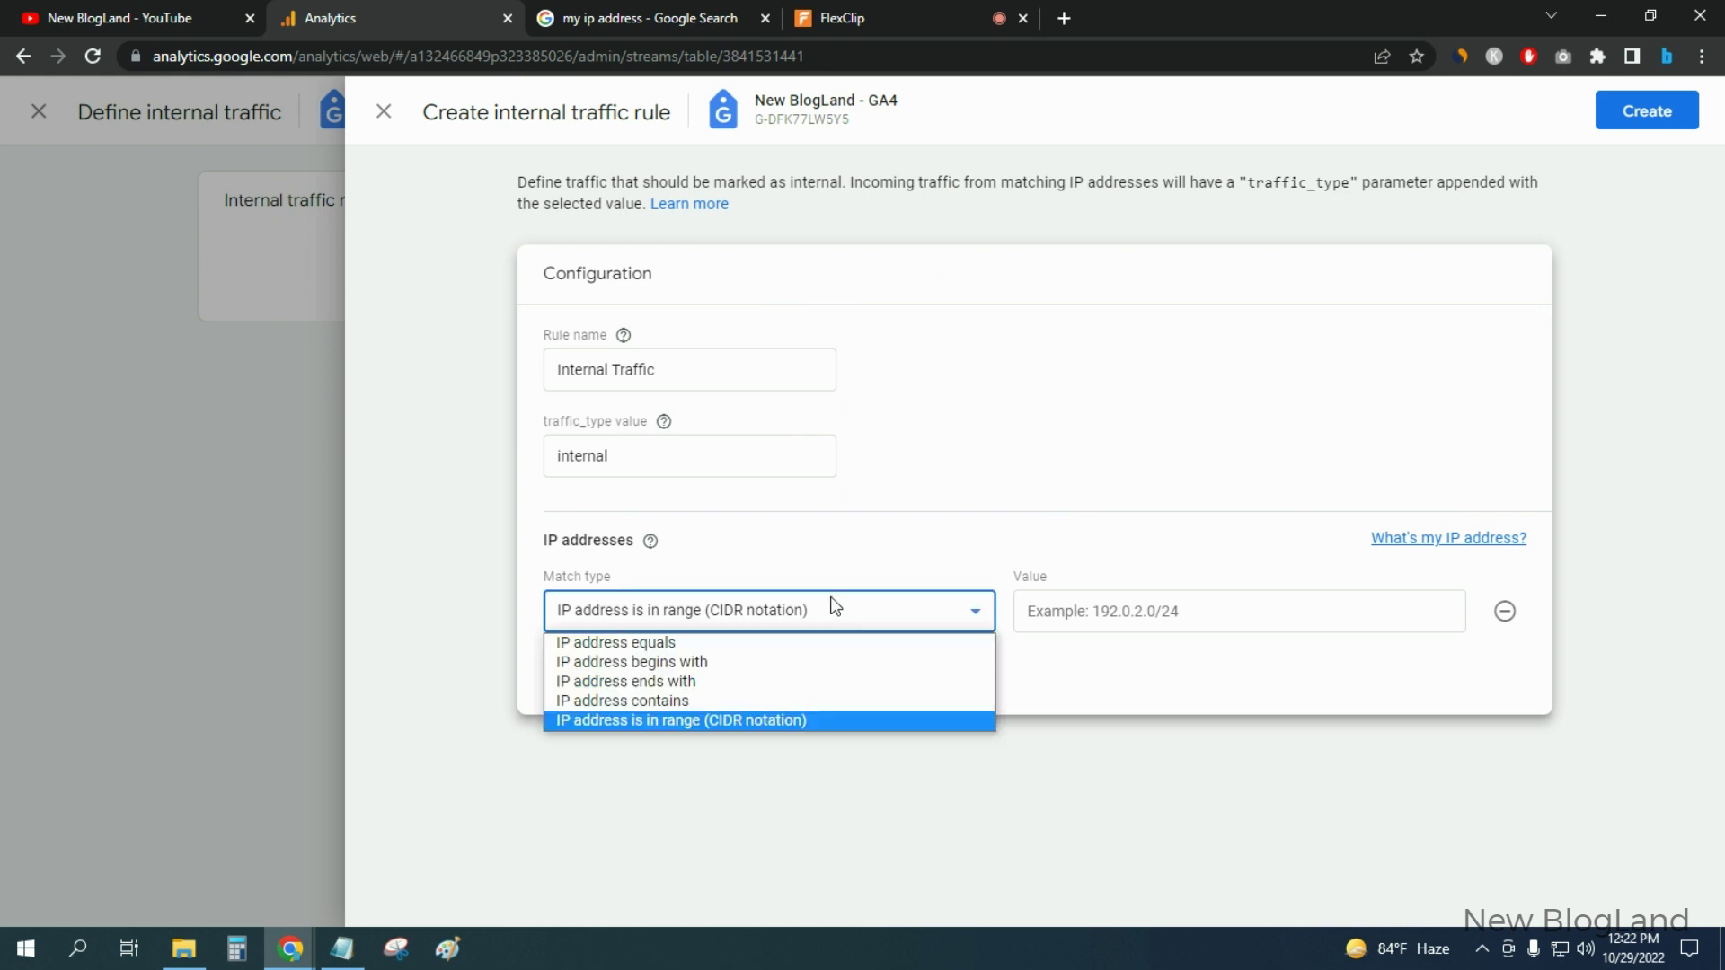
{"action": "left_click", "coordinate": [667, 643]}
{"action": "left_click", "coordinate": [674, 18]}
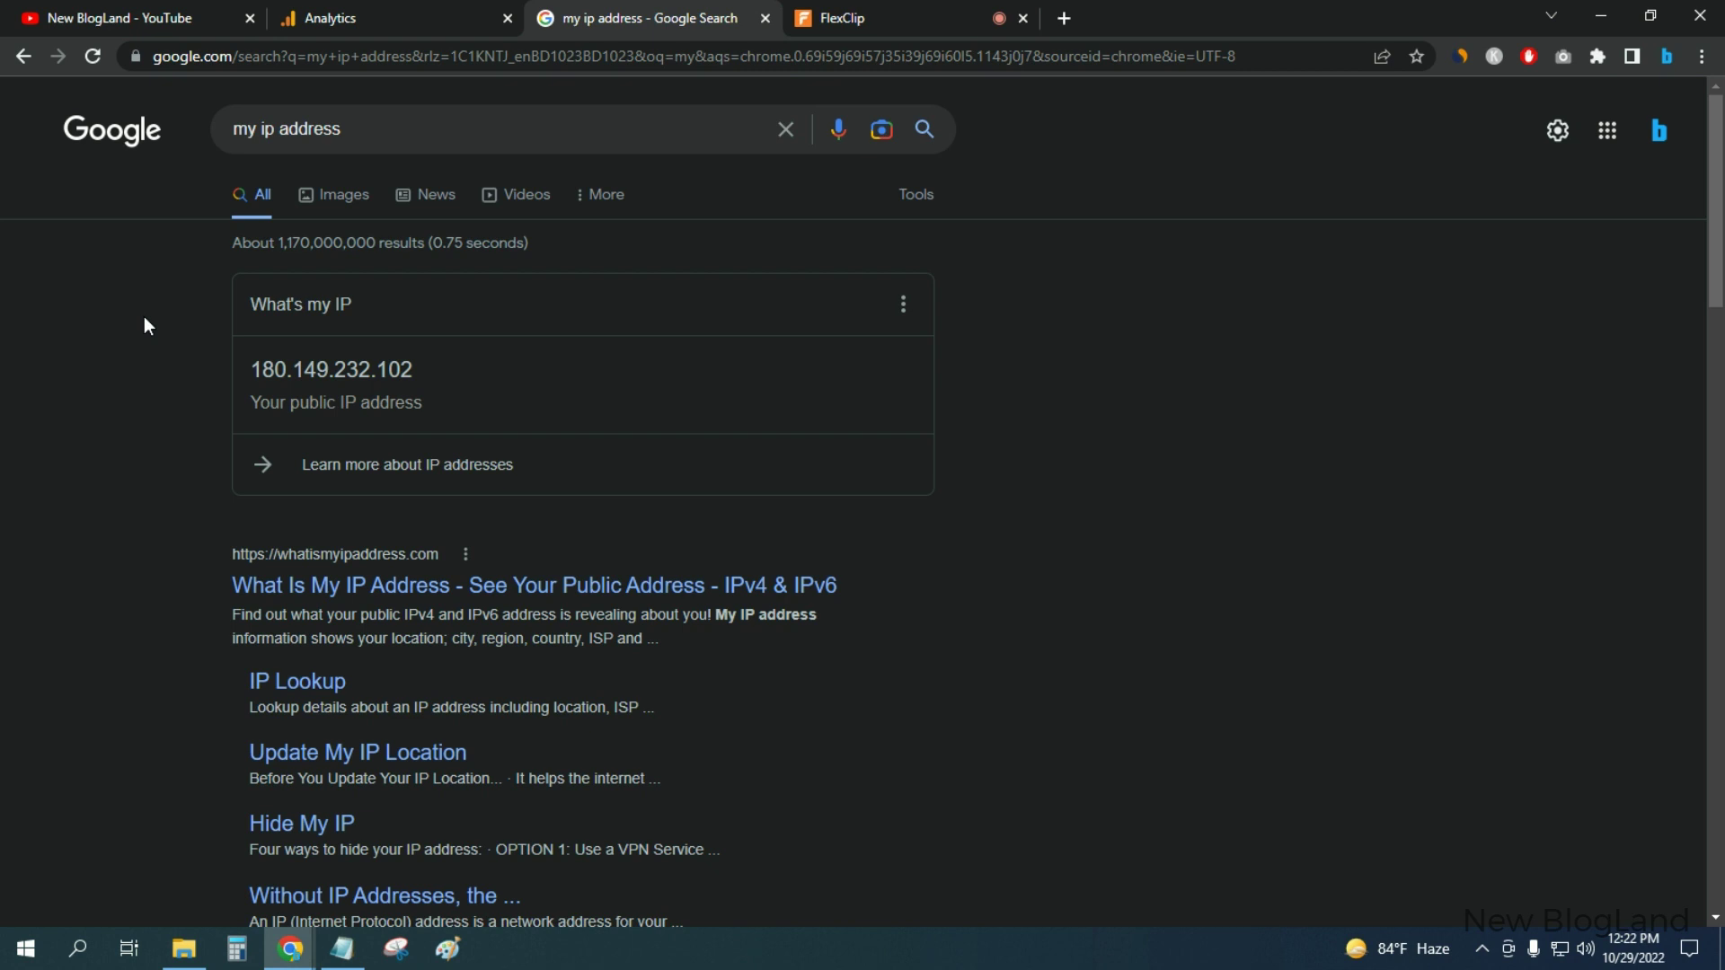
{"action": "double_click", "coordinate": [309, 367]}
{"action": "right_click", "coordinate": [308, 366]}
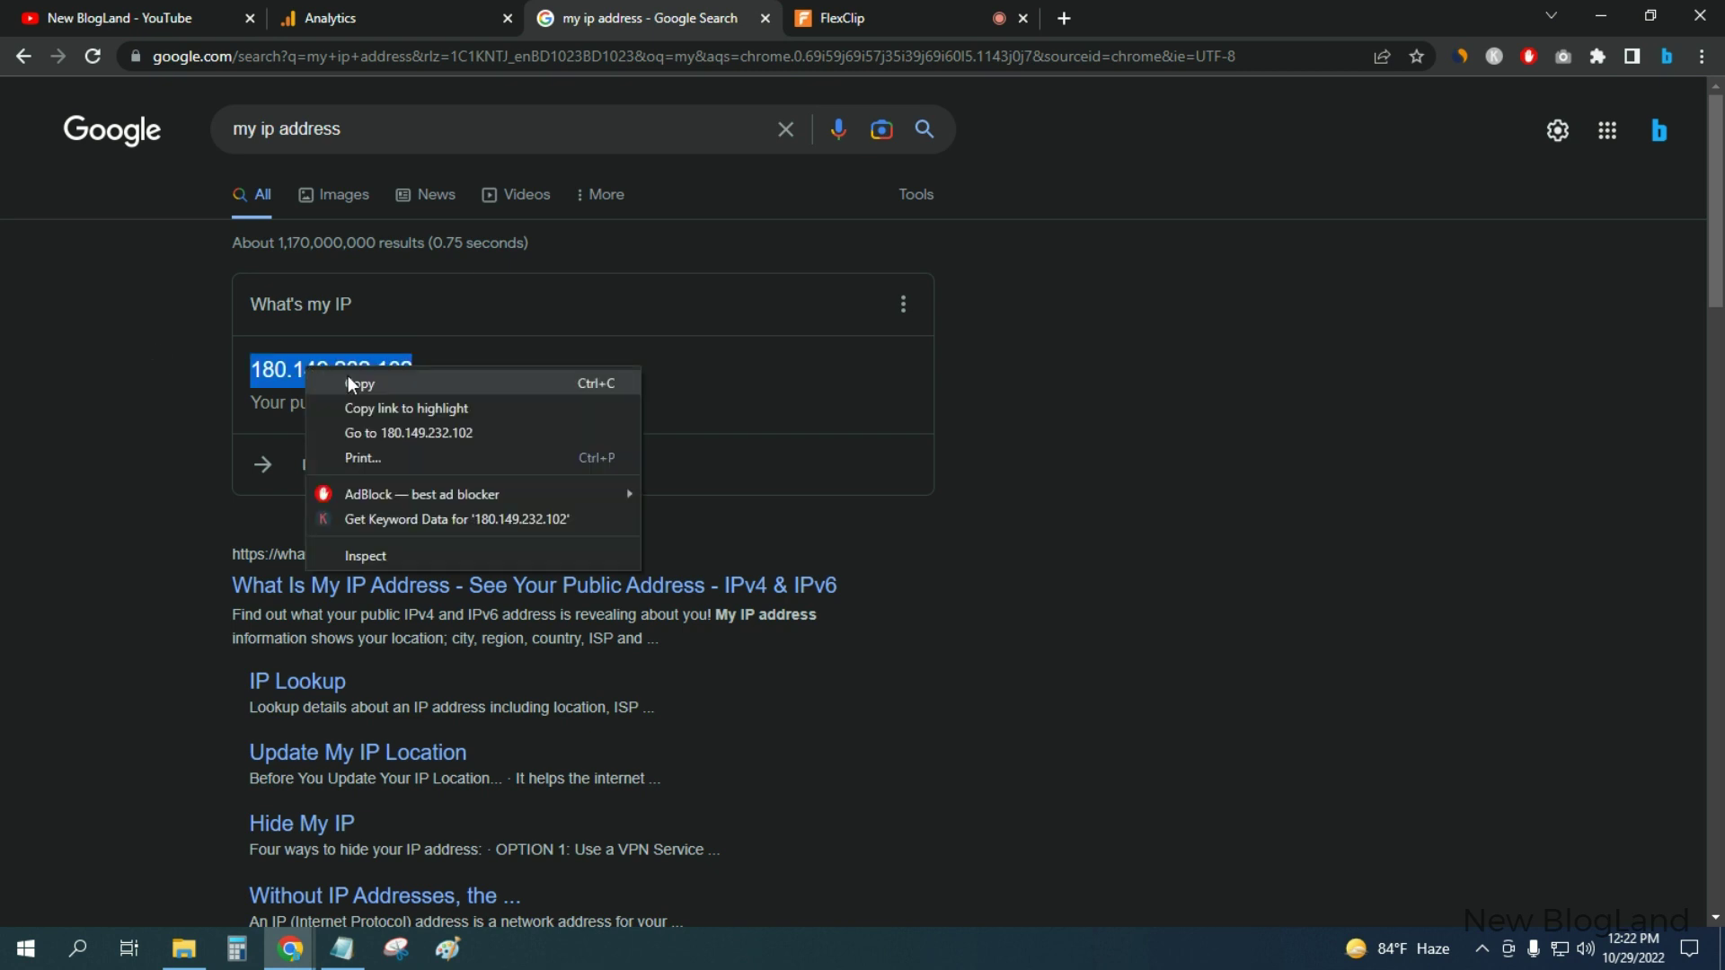
{"action": "left_click", "coordinate": [348, 376]}
{"action": "left_click", "coordinate": [390, 4]}
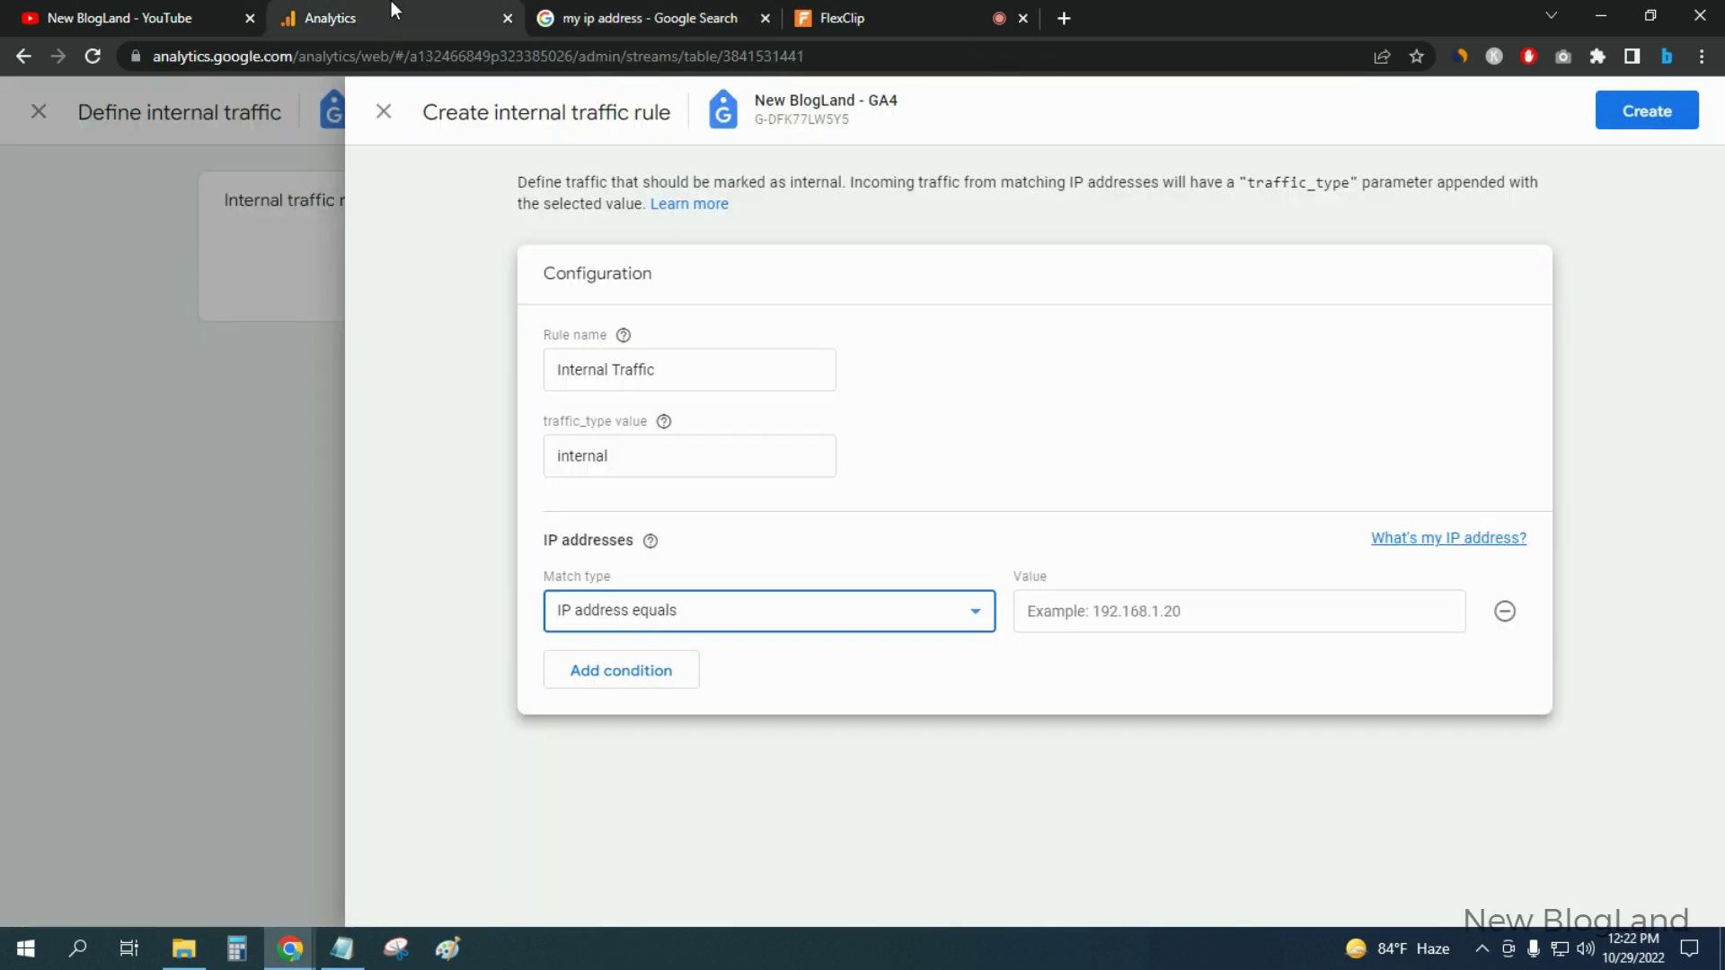
{"action": "left_click", "coordinate": [1116, 611]}
{"action": "key", "text": "ctrl+v"}
{"action": "left_click", "coordinate": [1125, 662]}
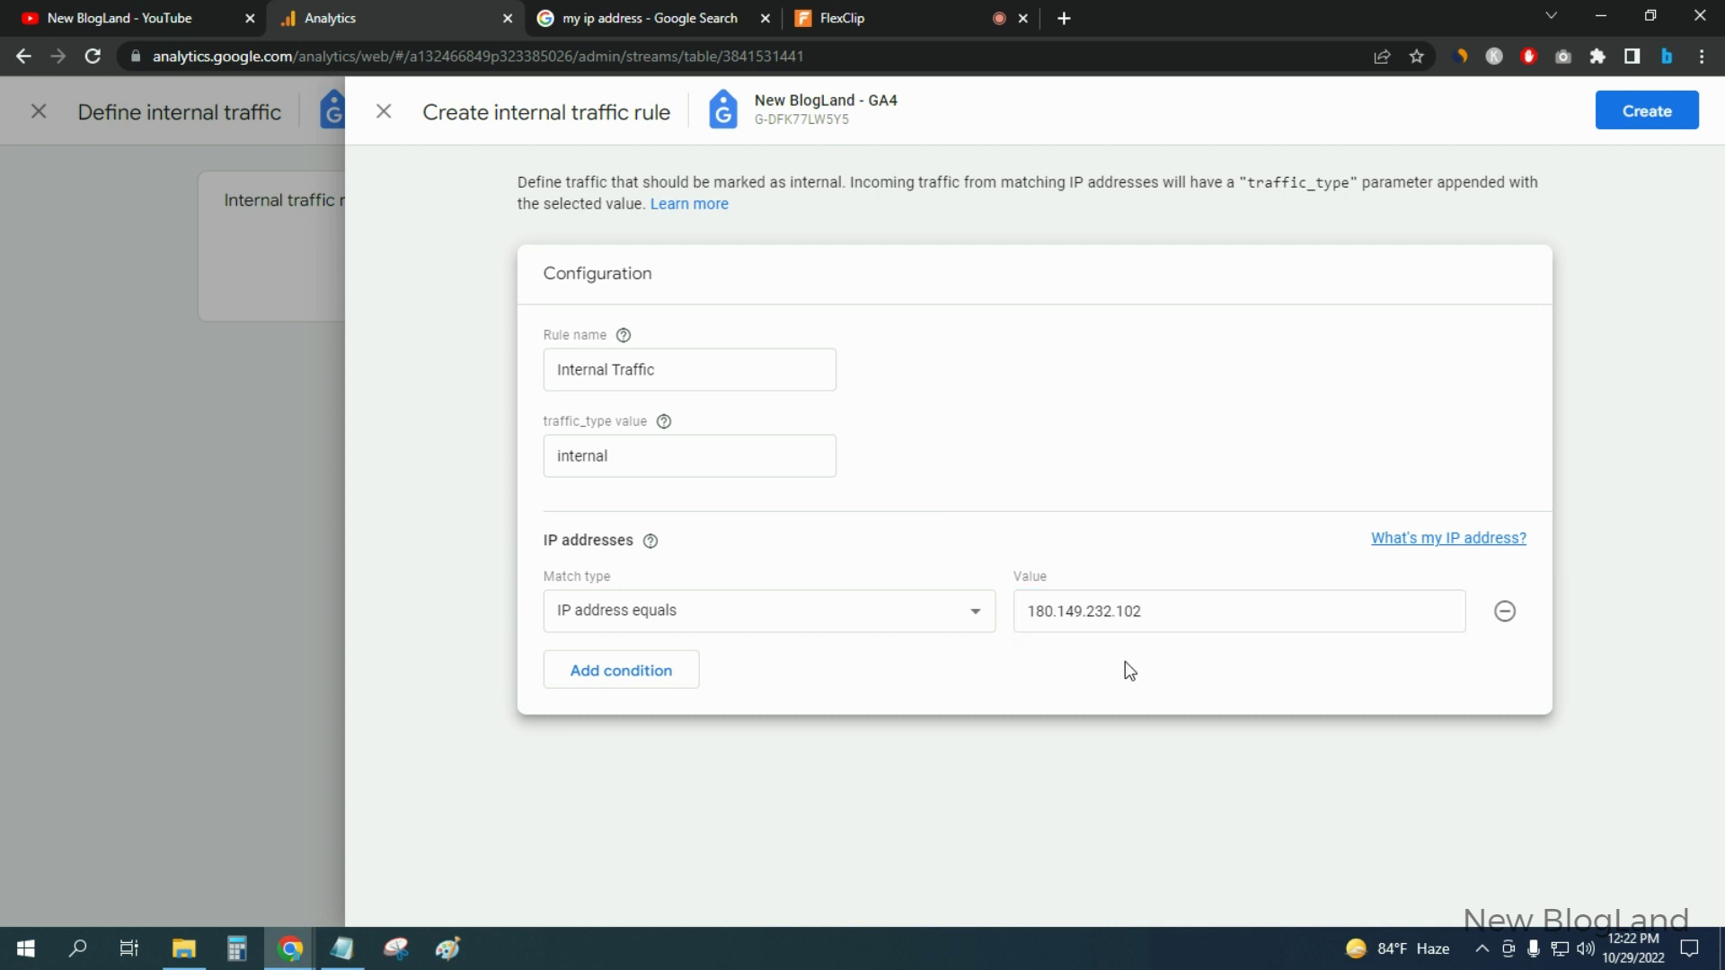
{"action": "left_click", "coordinate": [627, 685]}
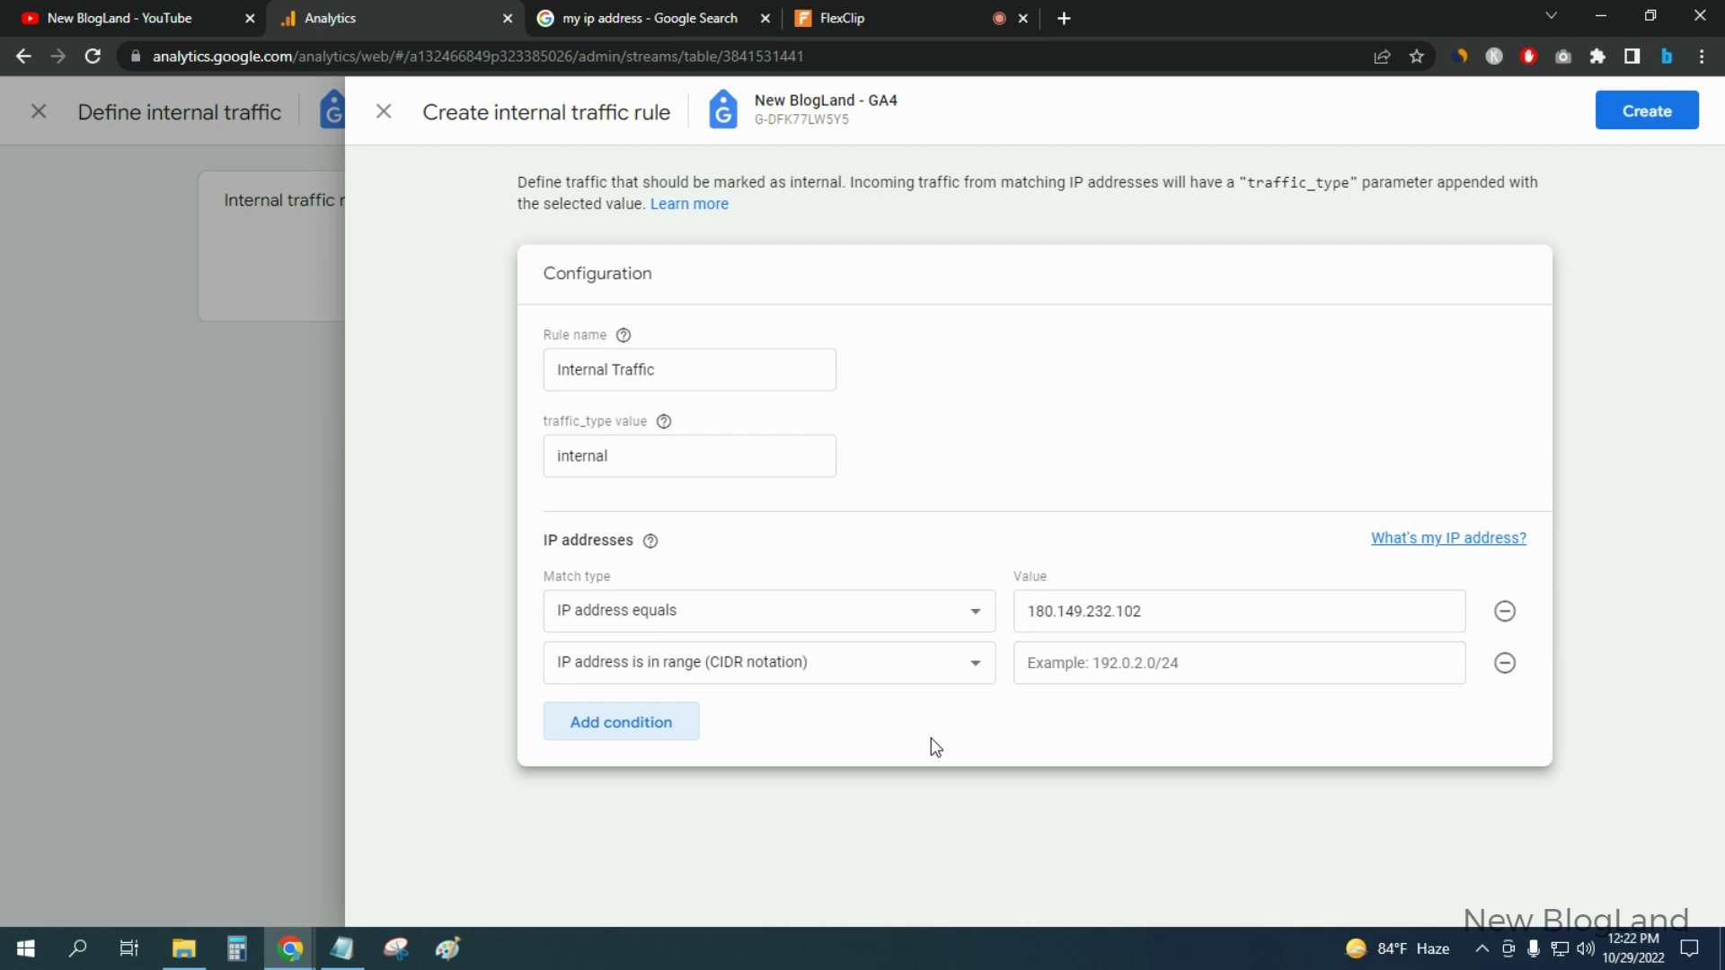
Drop the empty second condition, create the Internal Traffic rule, and open its saved details
{"action": "left_click", "coordinate": [1505, 663]}
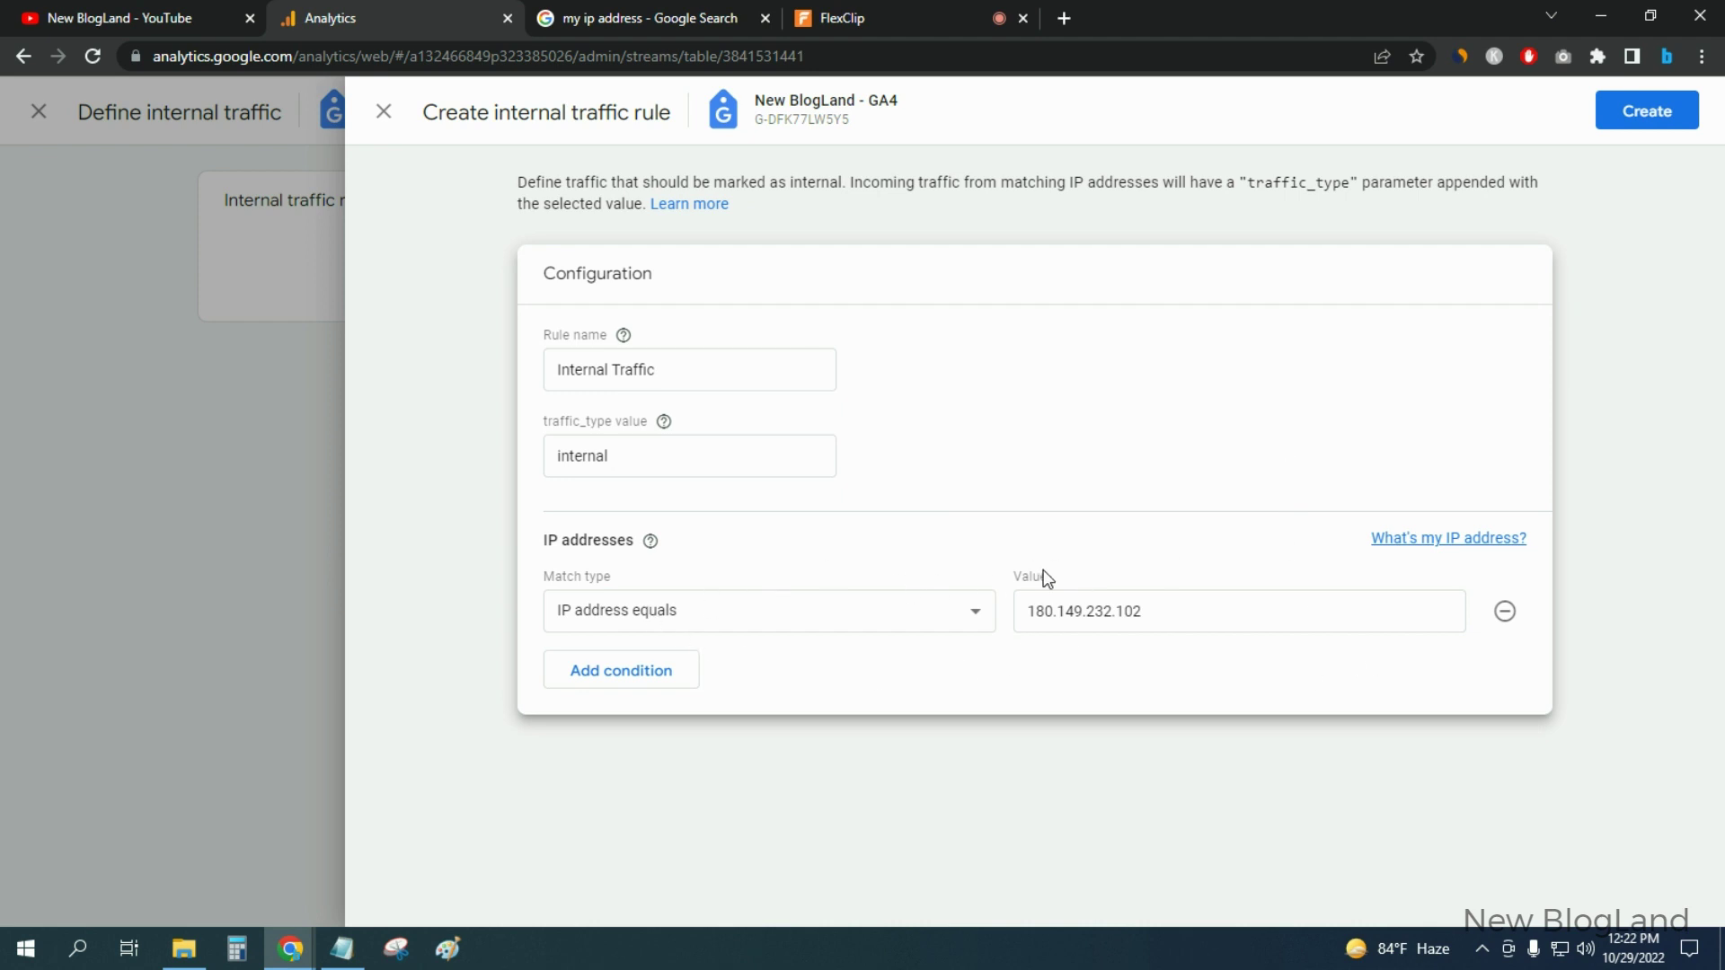
{"action": "left_click", "coordinate": [1657, 125]}
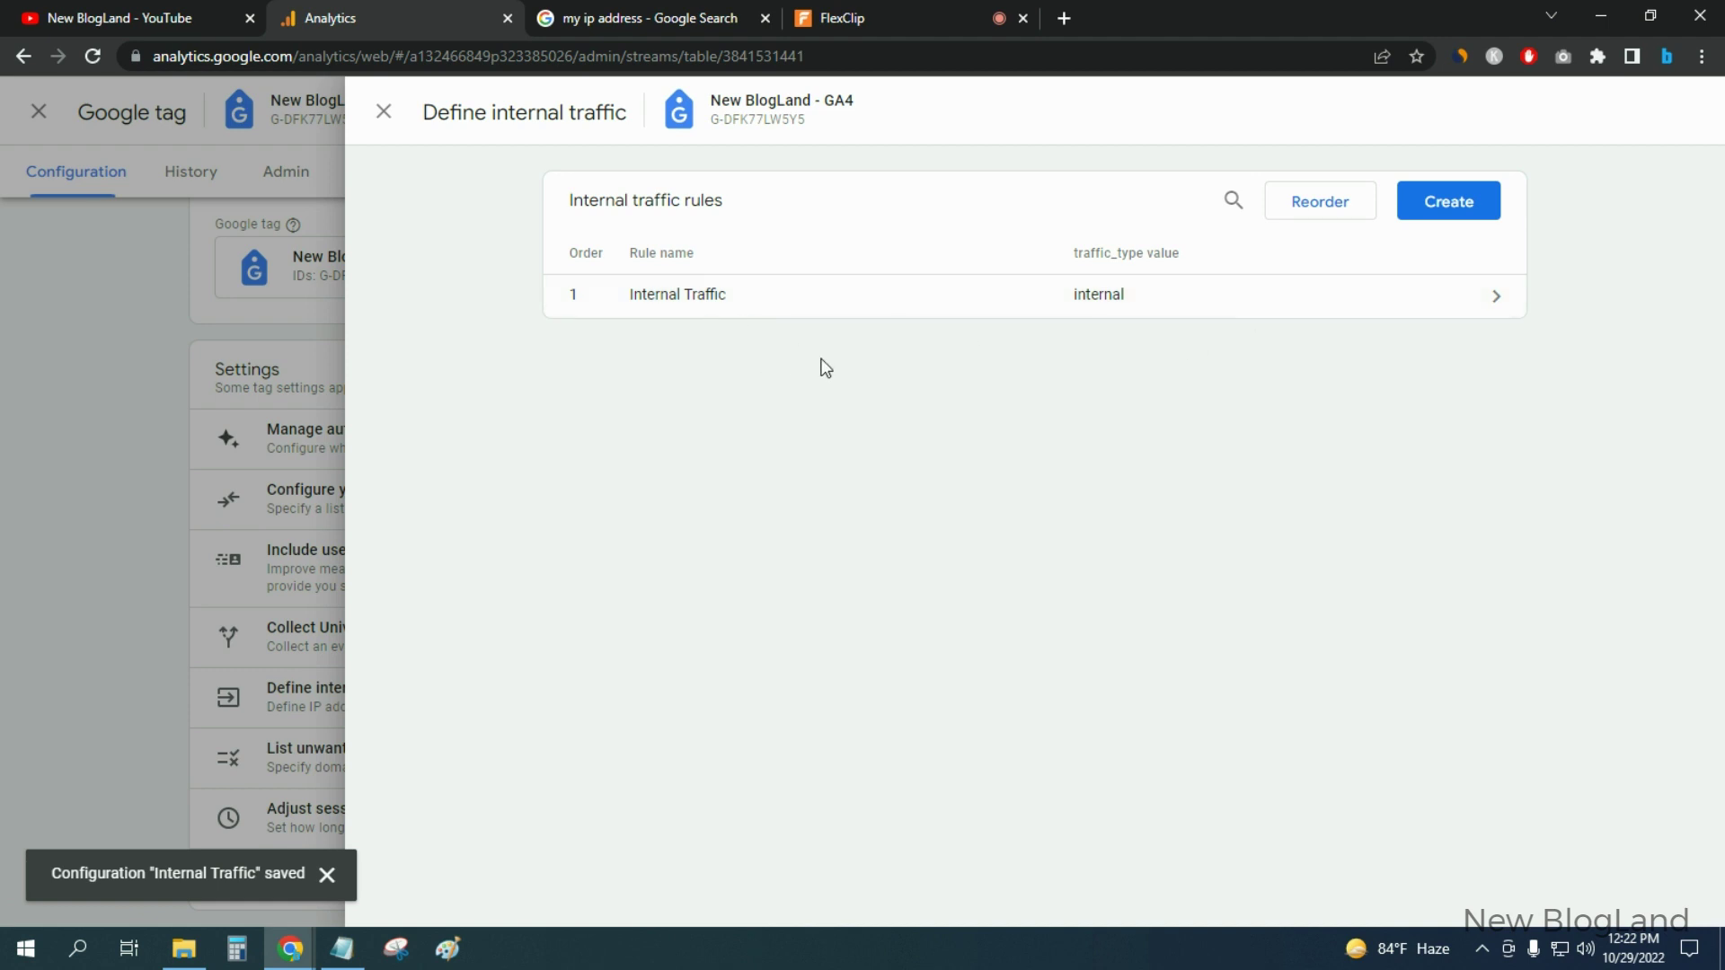
{"action": "left_click", "coordinate": [866, 303]}
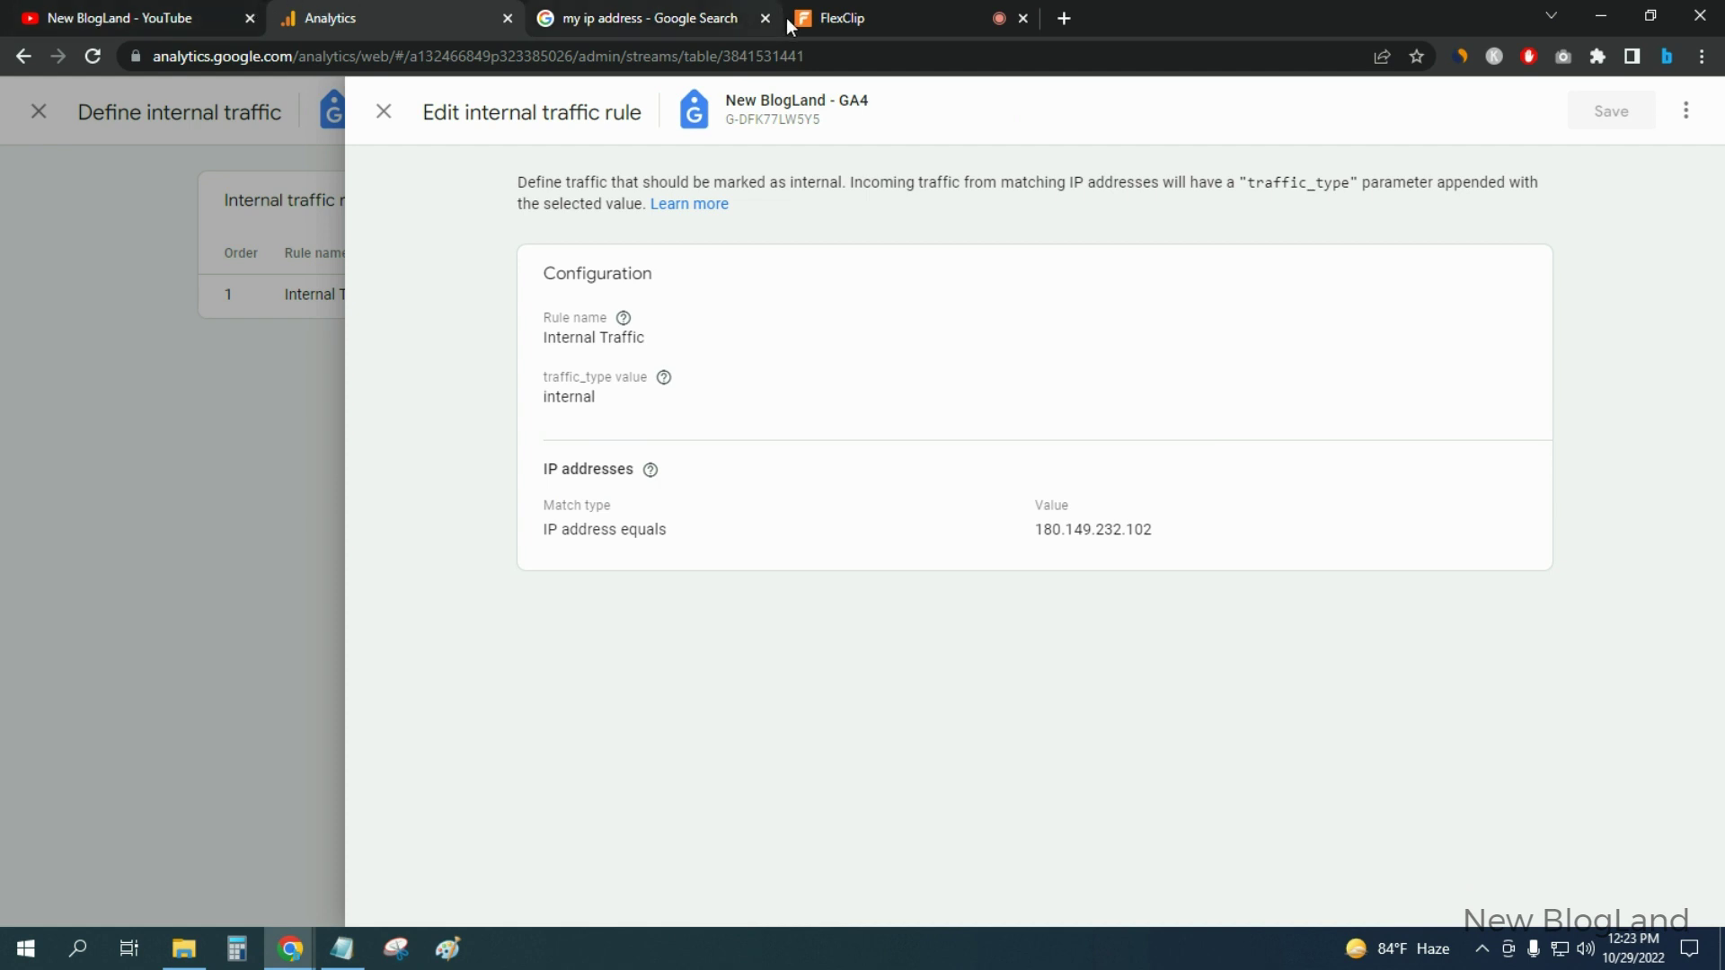
Load newblogland.com in a new tab placed second in the tab bar
{"action": "left_click", "coordinate": [1064, 18]}
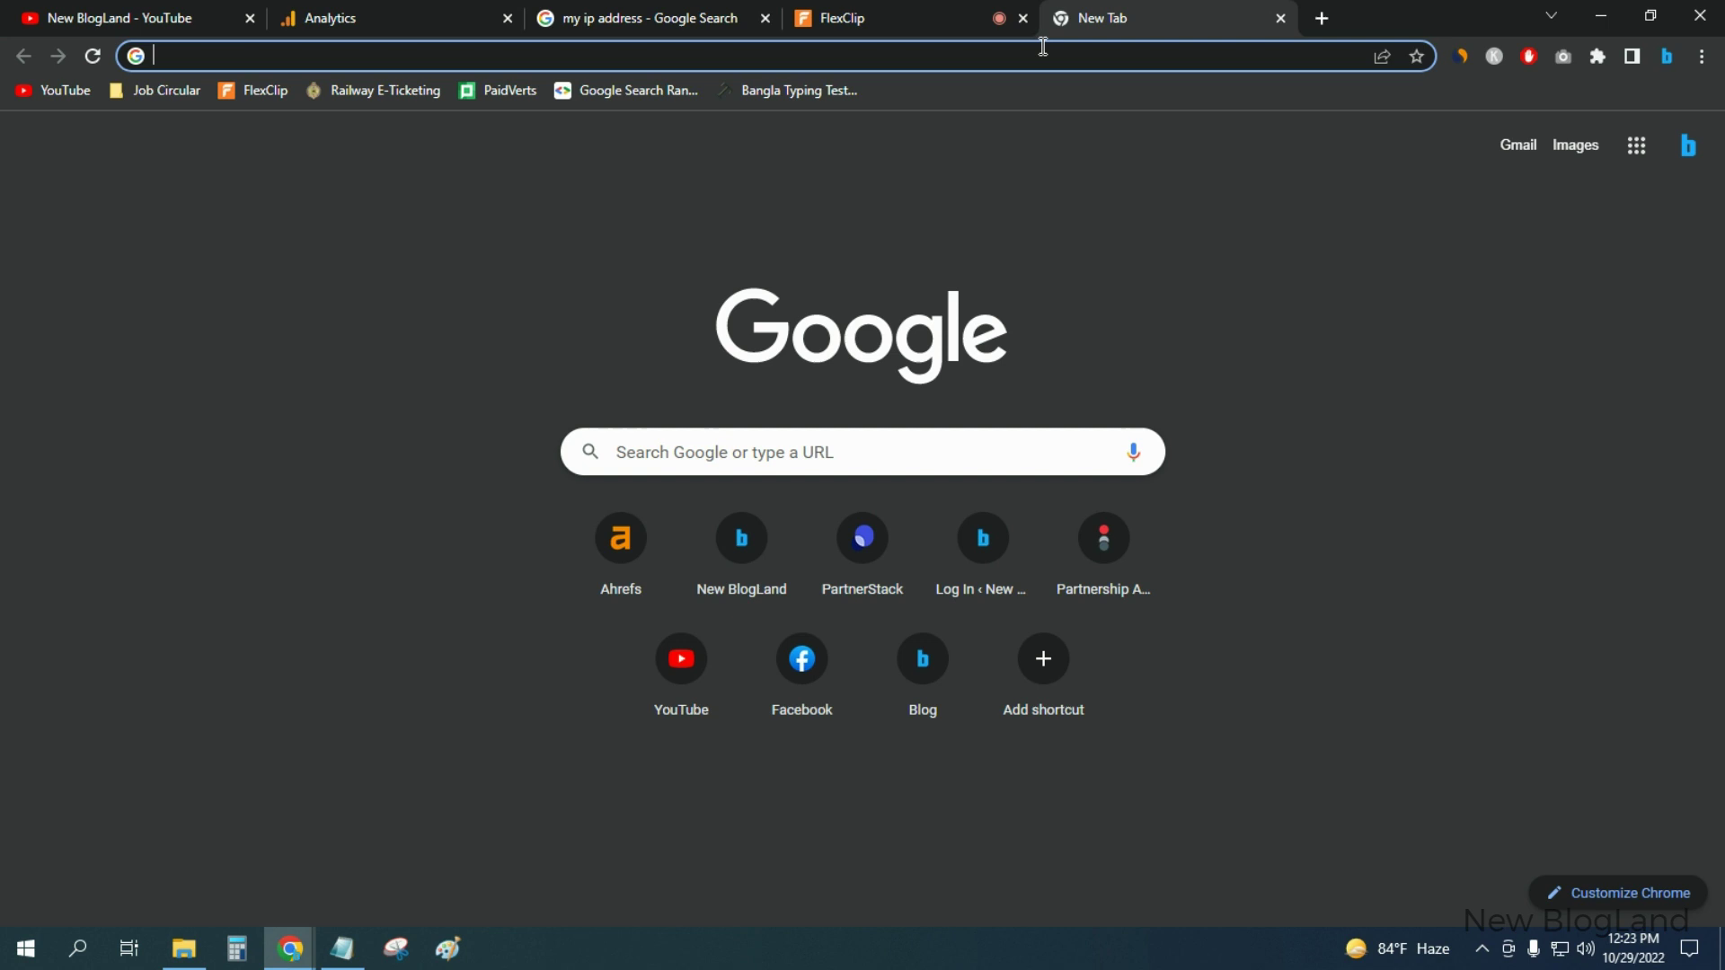
{"action": "type", "text": "new"}
{"action": "key", "text": "Return"}
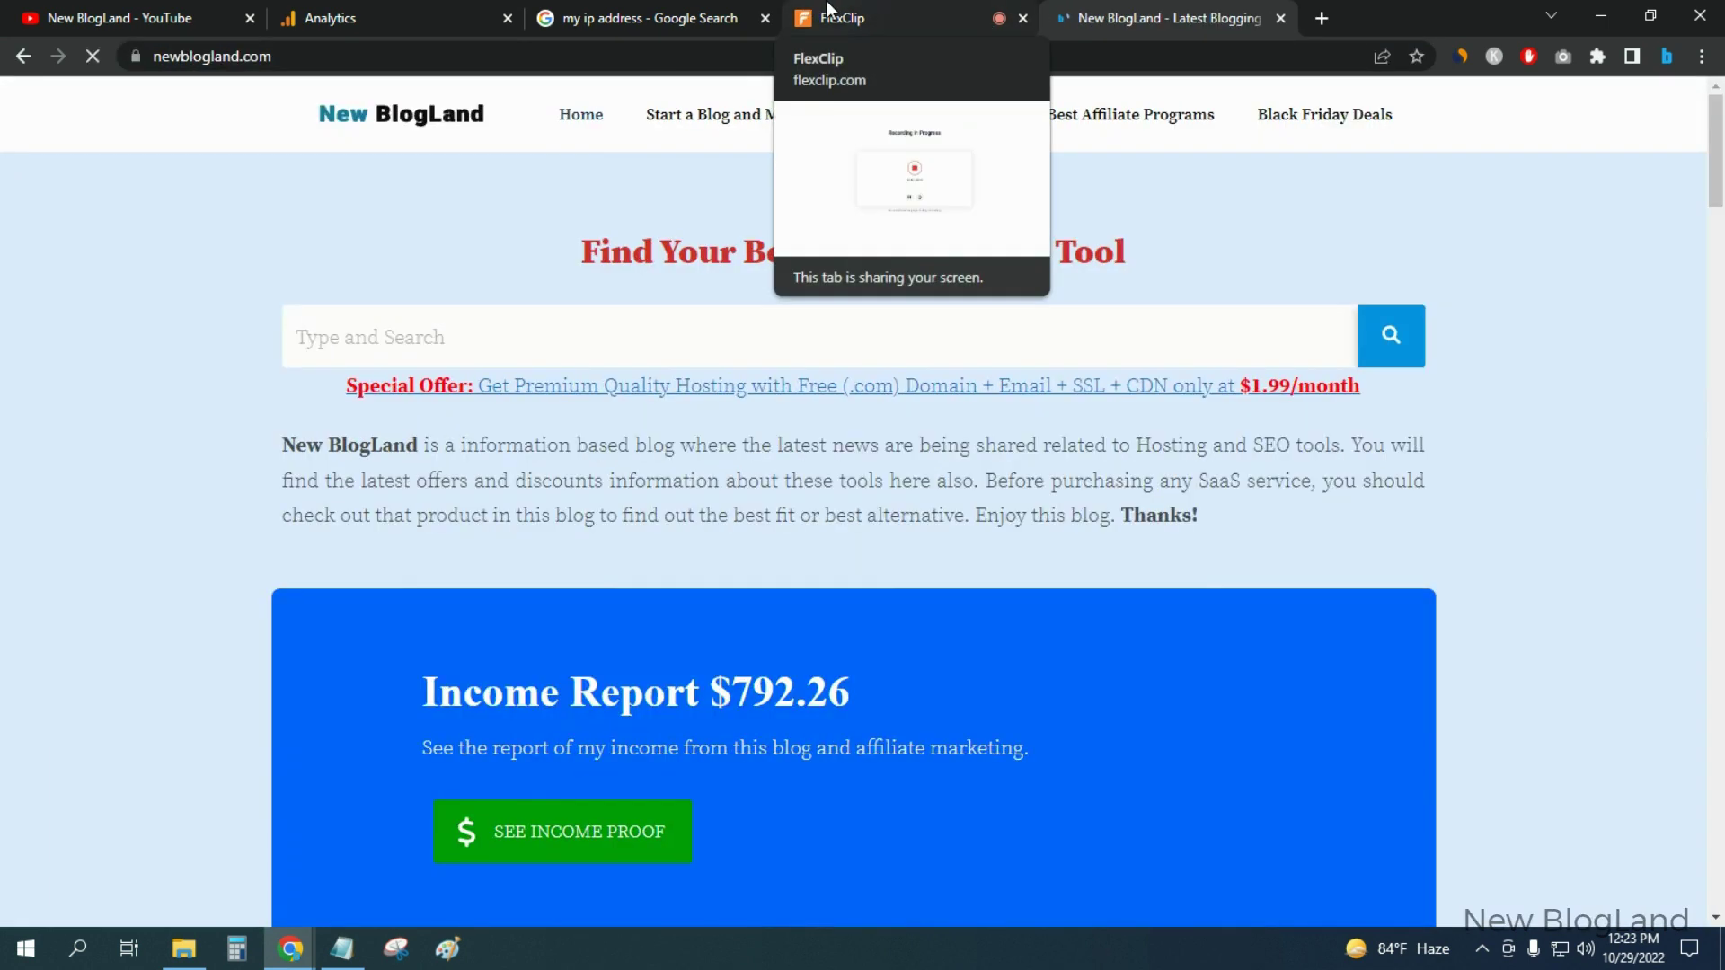
{"action": "left_click", "coordinate": [875, 13]}
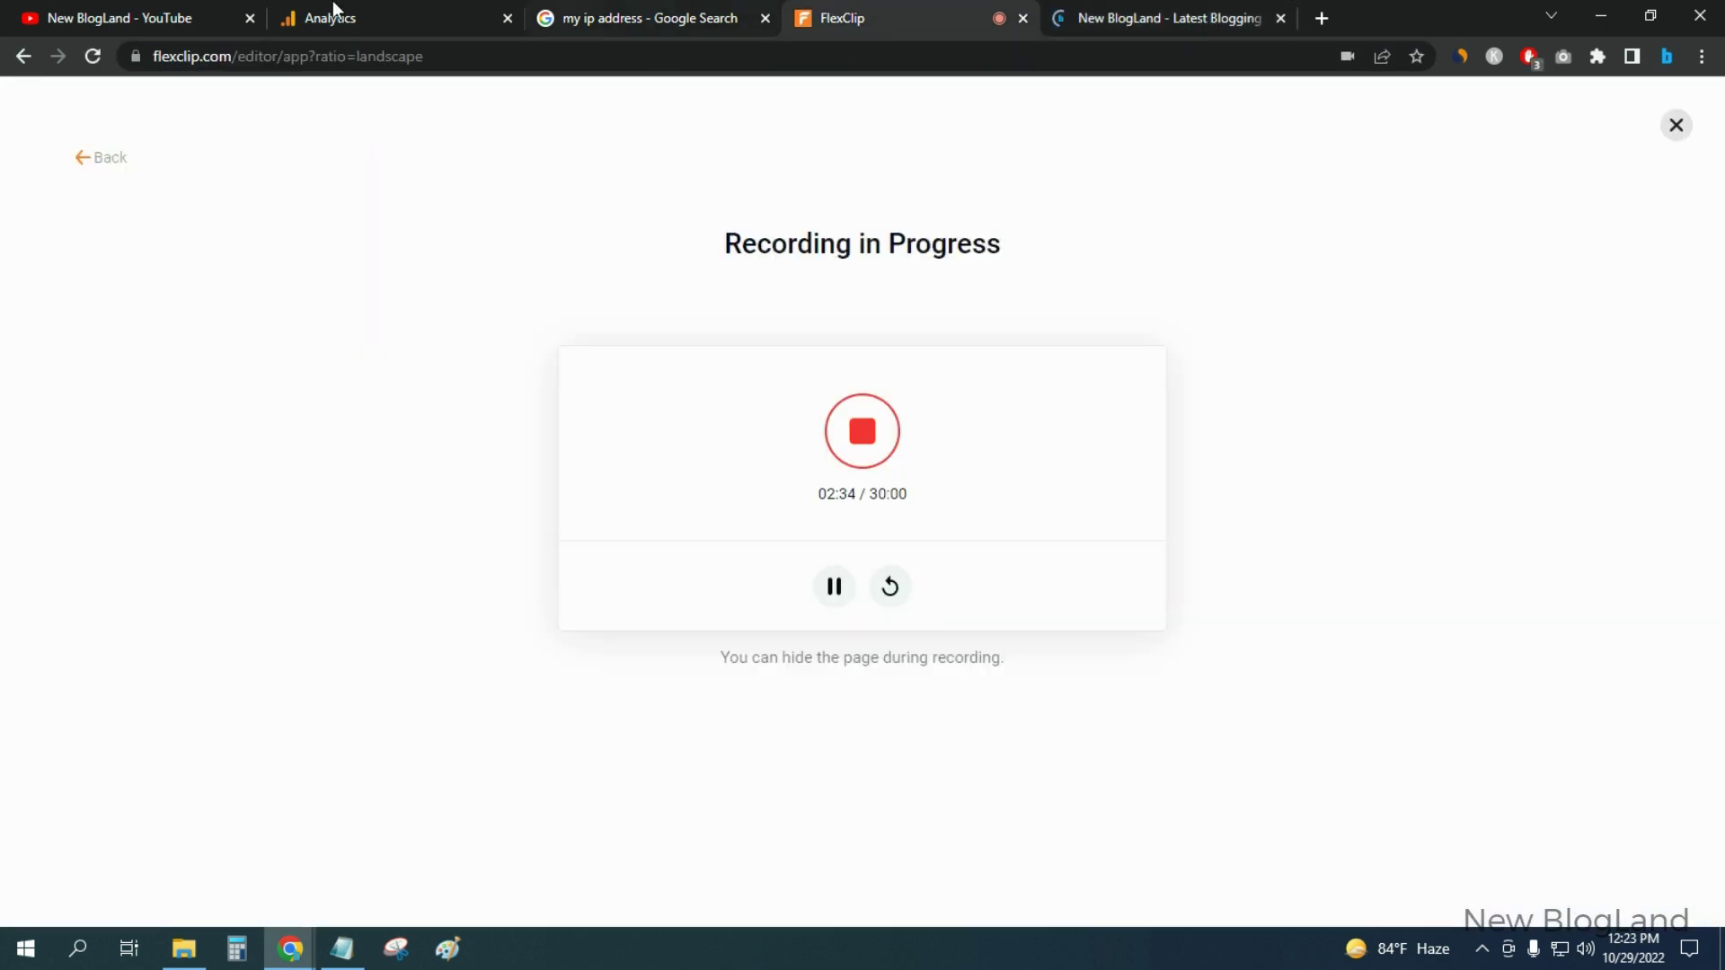
{"action": "left_click", "coordinate": [333, 9]}
{"action": "left_click_drag", "start_coordinate": [1159, 18], "coordinate": [430, 16]}
{"action": "left_click", "coordinate": [654, 11]}
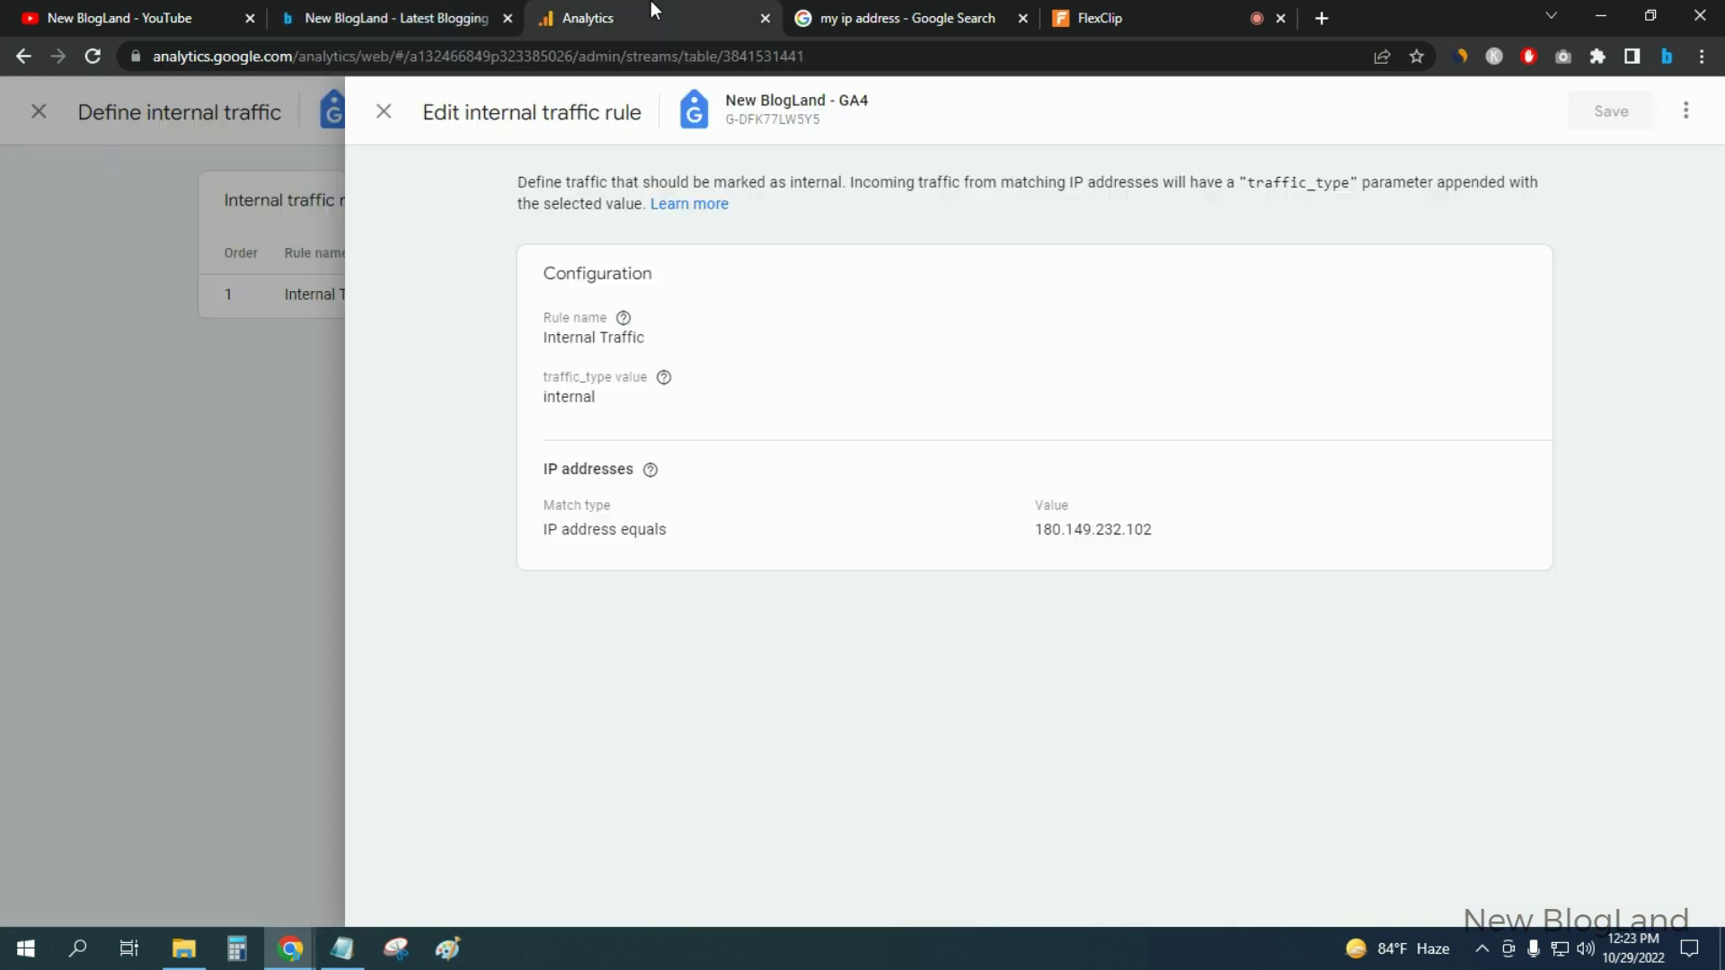
Close the rule, rules list, tag and stream panels and return to the Analytics Home dashboard
{"action": "left_click", "coordinate": [158, 262]}
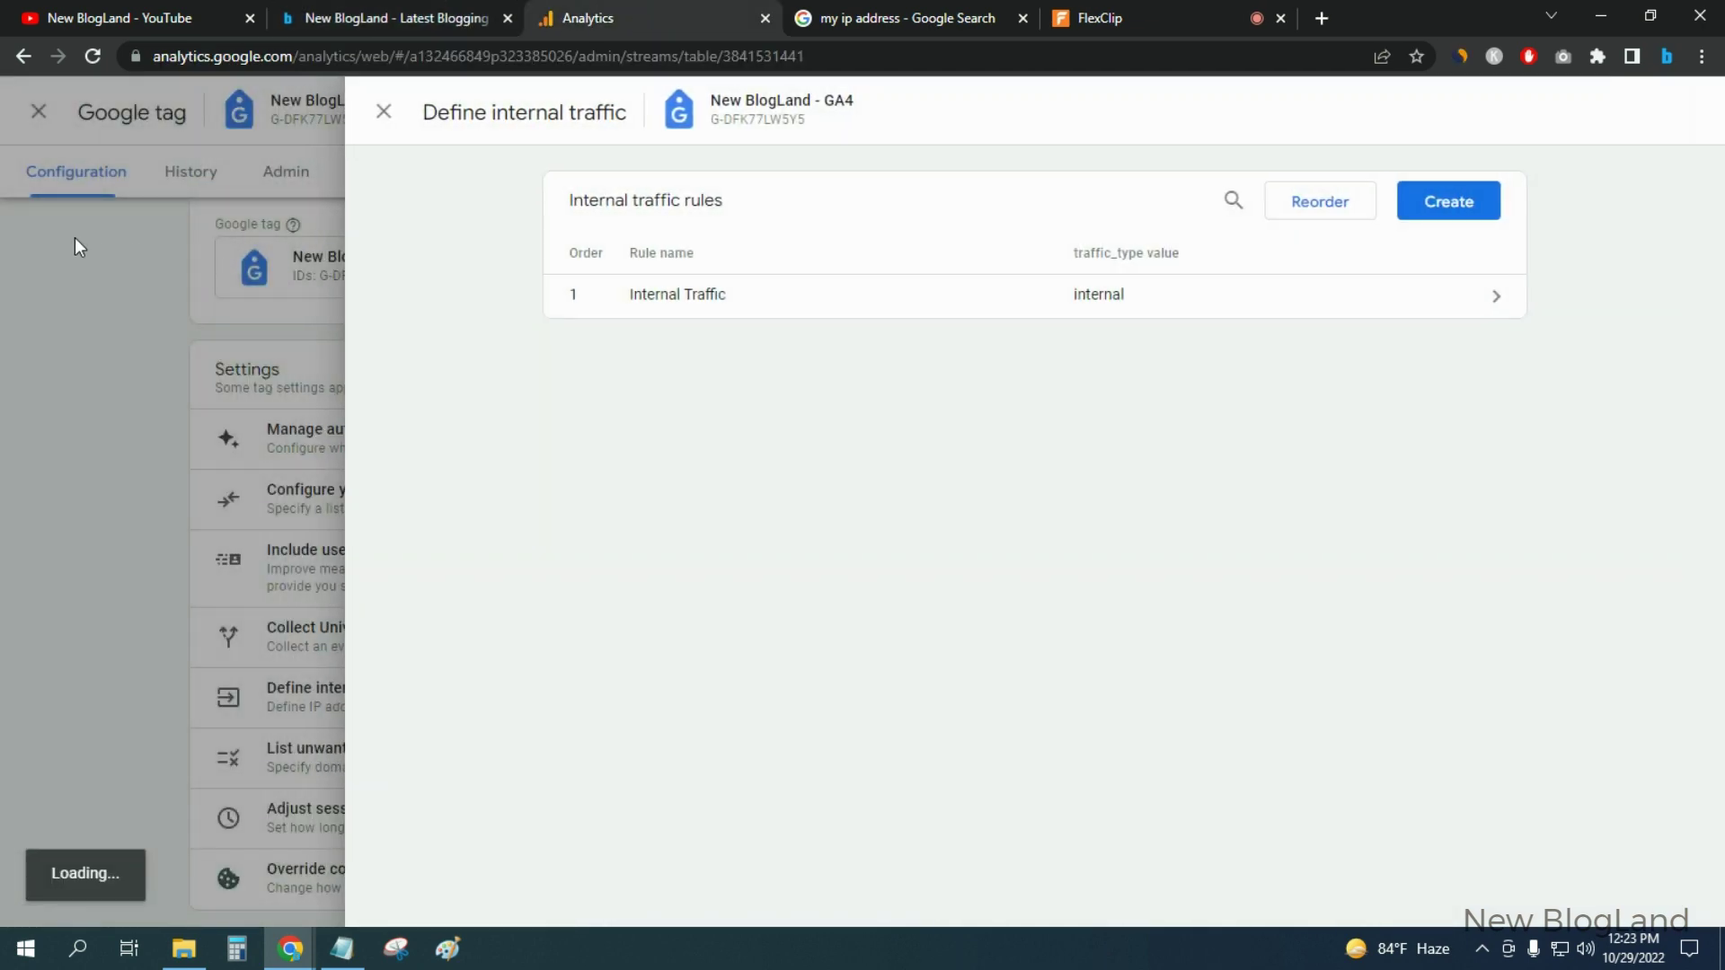
{"action": "left_click", "coordinate": [74, 238]}
{"action": "left_click", "coordinate": [61, 228]}
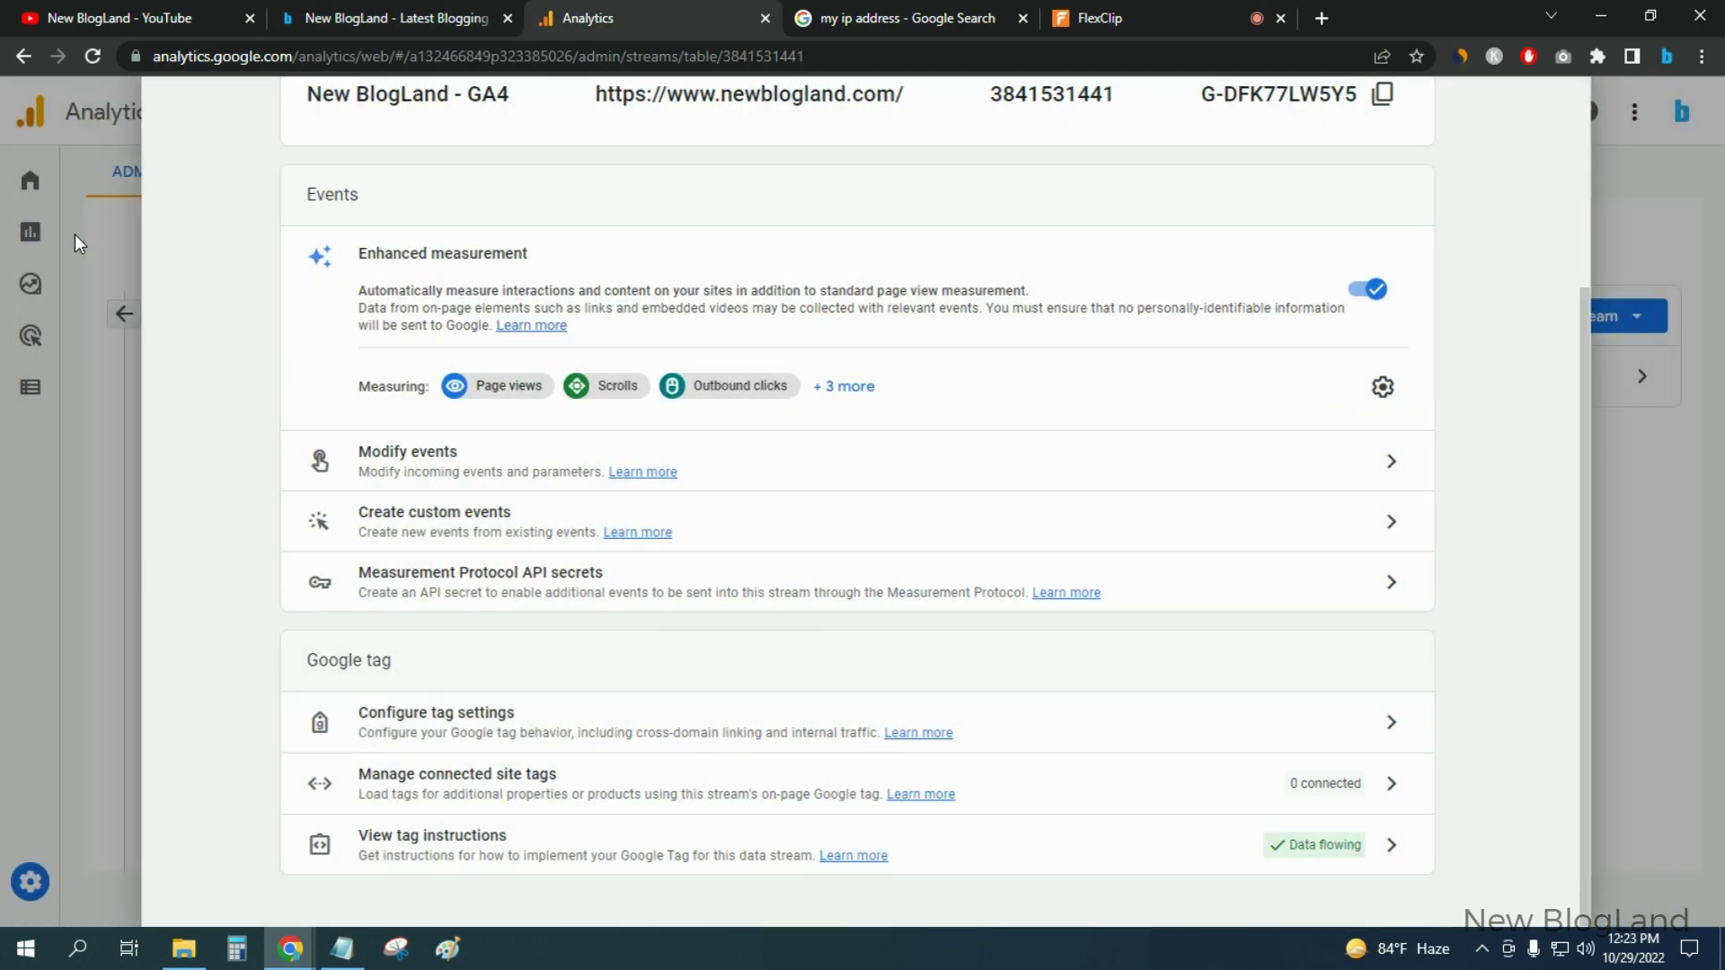
{"action": "left_click", "coordinate": [74, 234]}
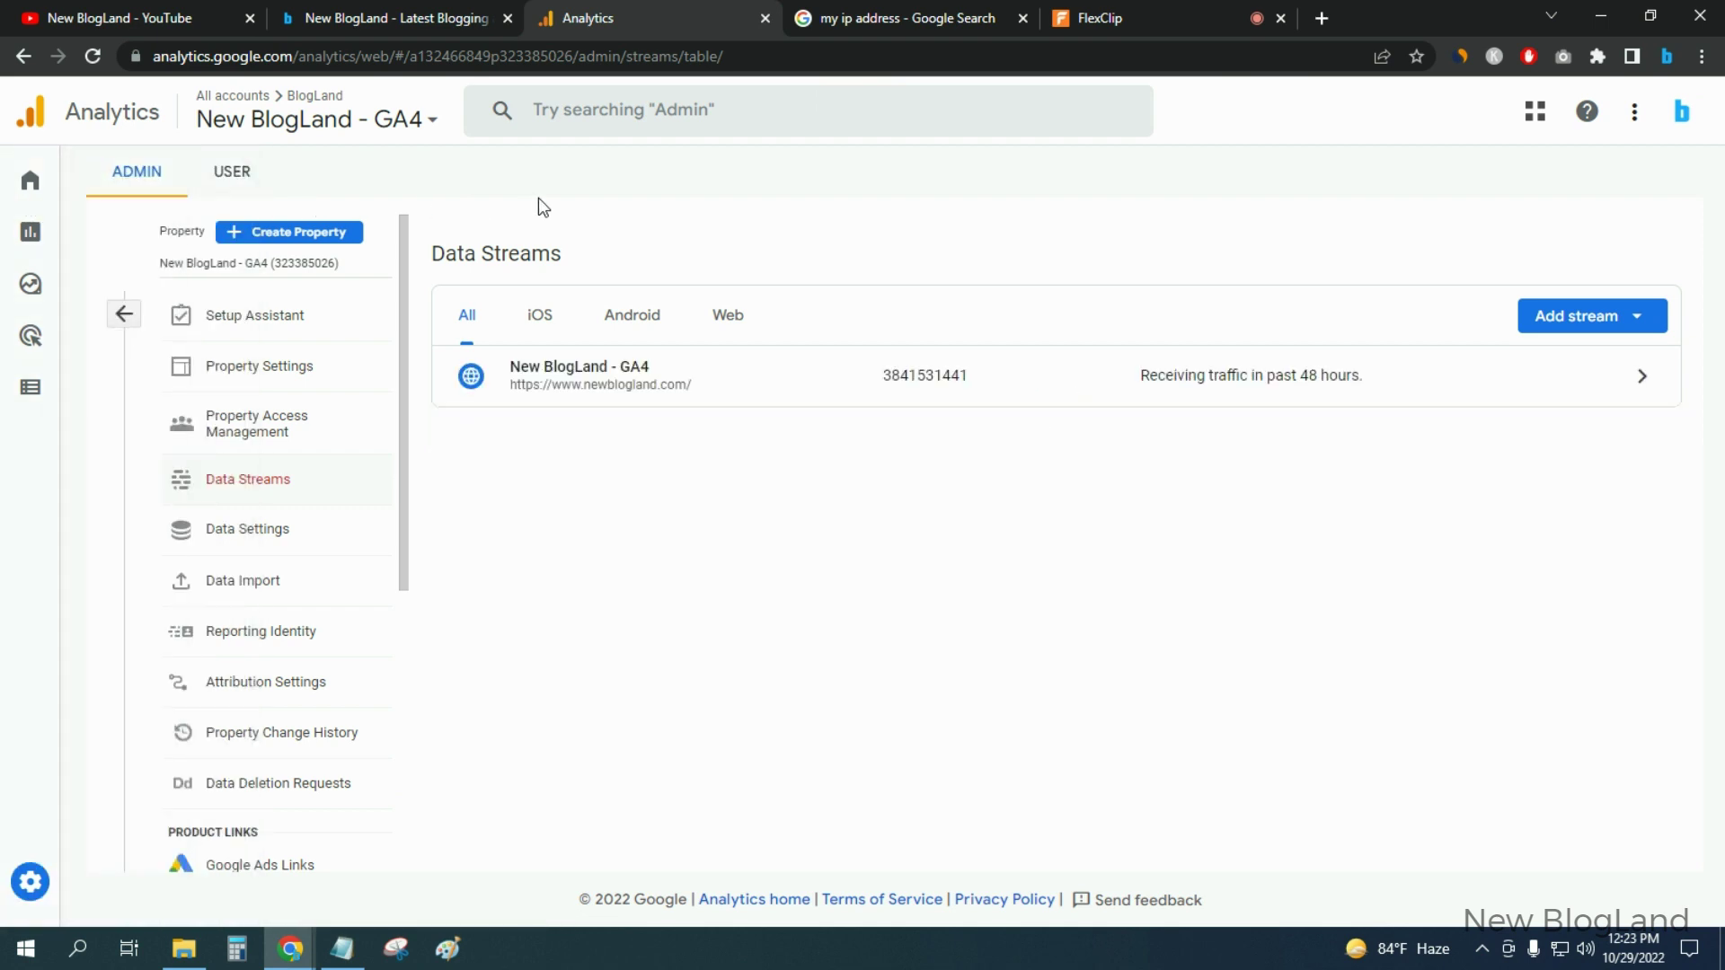
{"action": "left_click", "coordinate": [130, 203]}
{"action": "left_click", "coordinate": [386, 16]}
{"action": "left_click", "coordinate": [579, 16]}
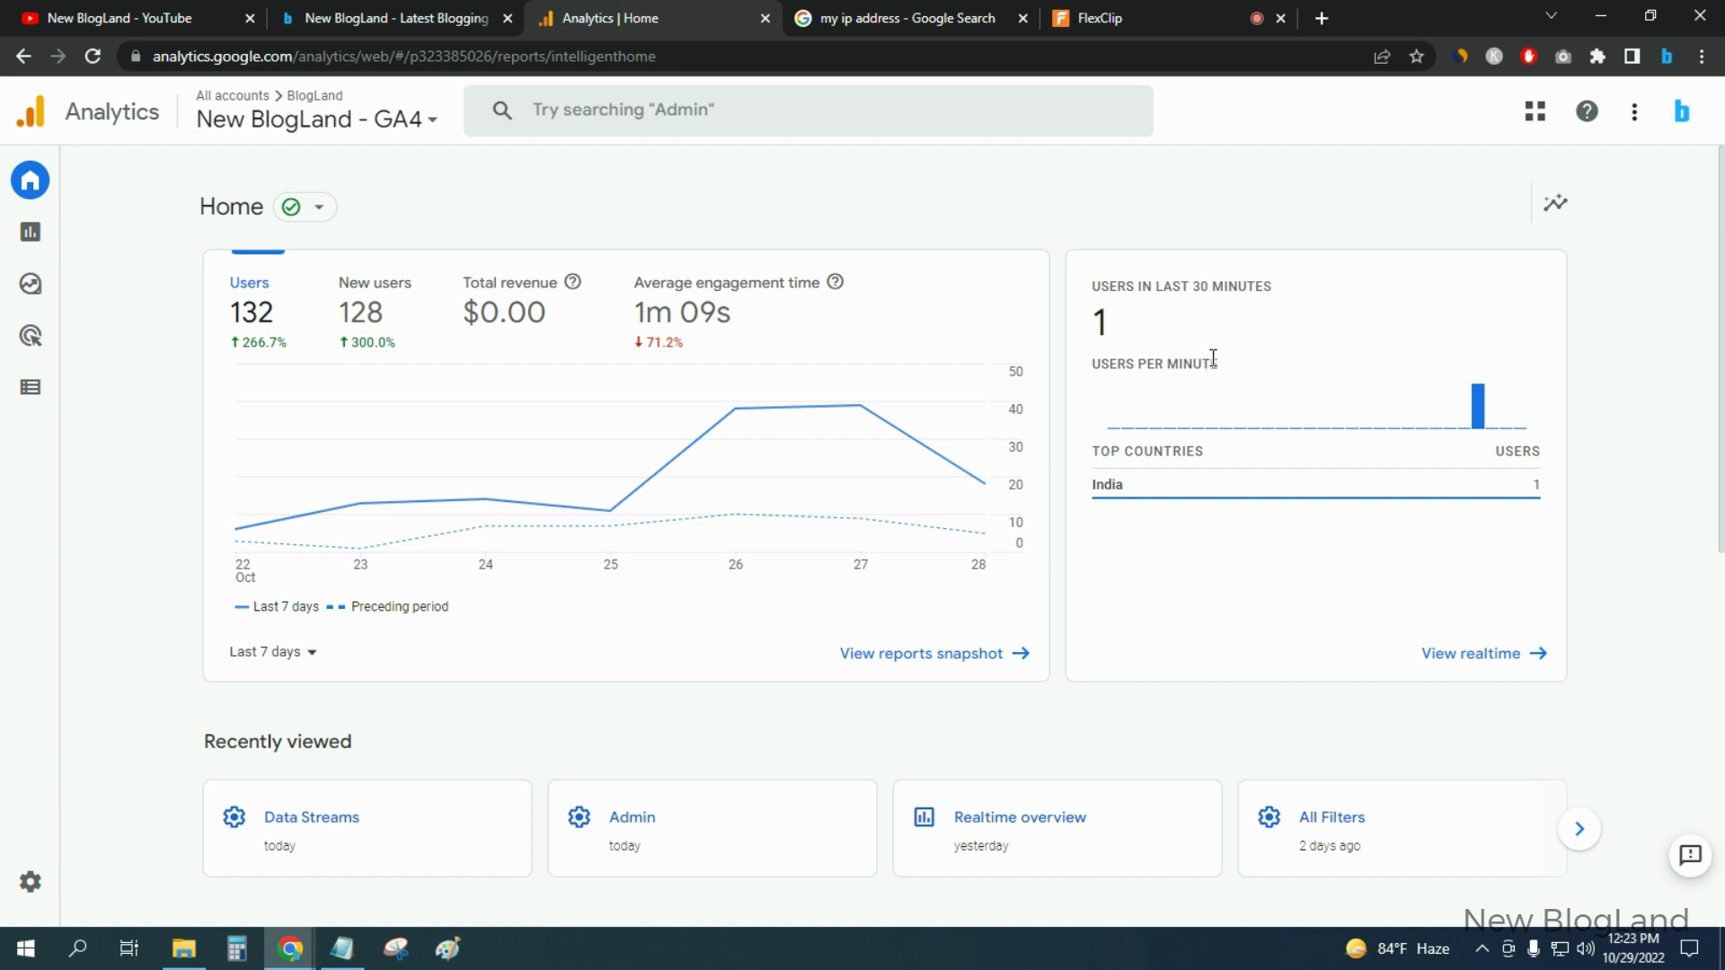
Open View realtime from Home and scroll through the Realtime overview's users, device and event cards
{"action": "mouse_move", "coordinate": [1108, 482]}
{"action": "left_click", "coordinate": [1469, 653]}
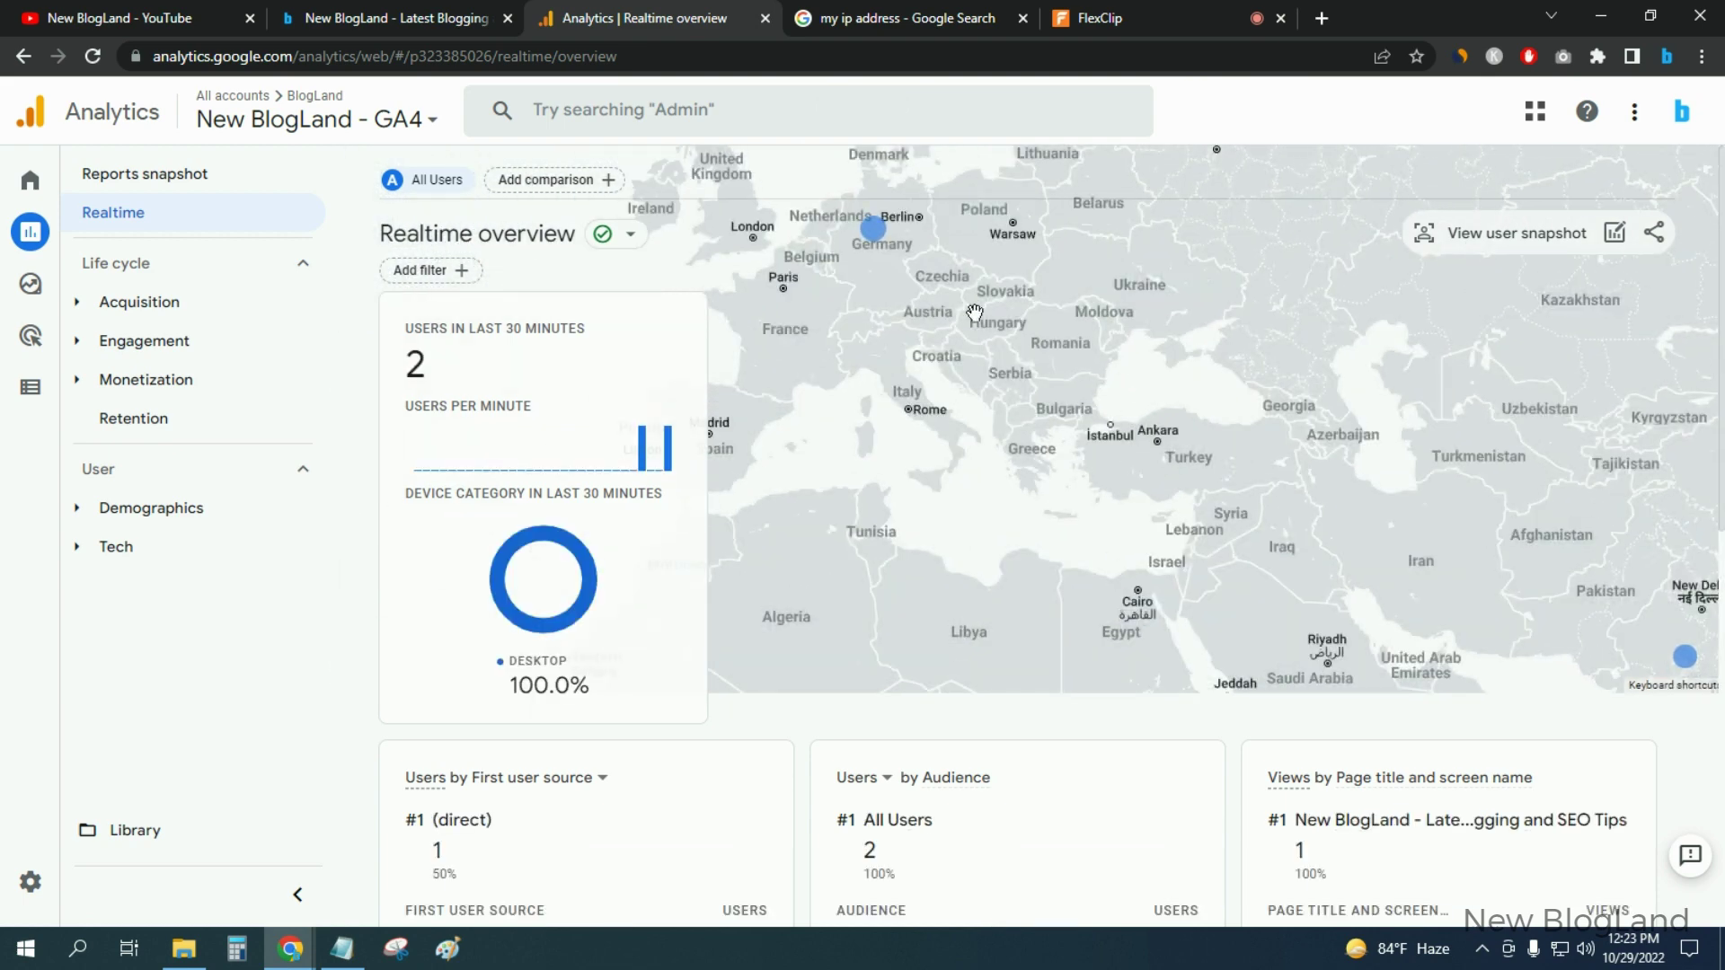
{"action": "scroll", "coordinate": [1033, 407], "scroll_direction": "down", "scroll_amount": 6}
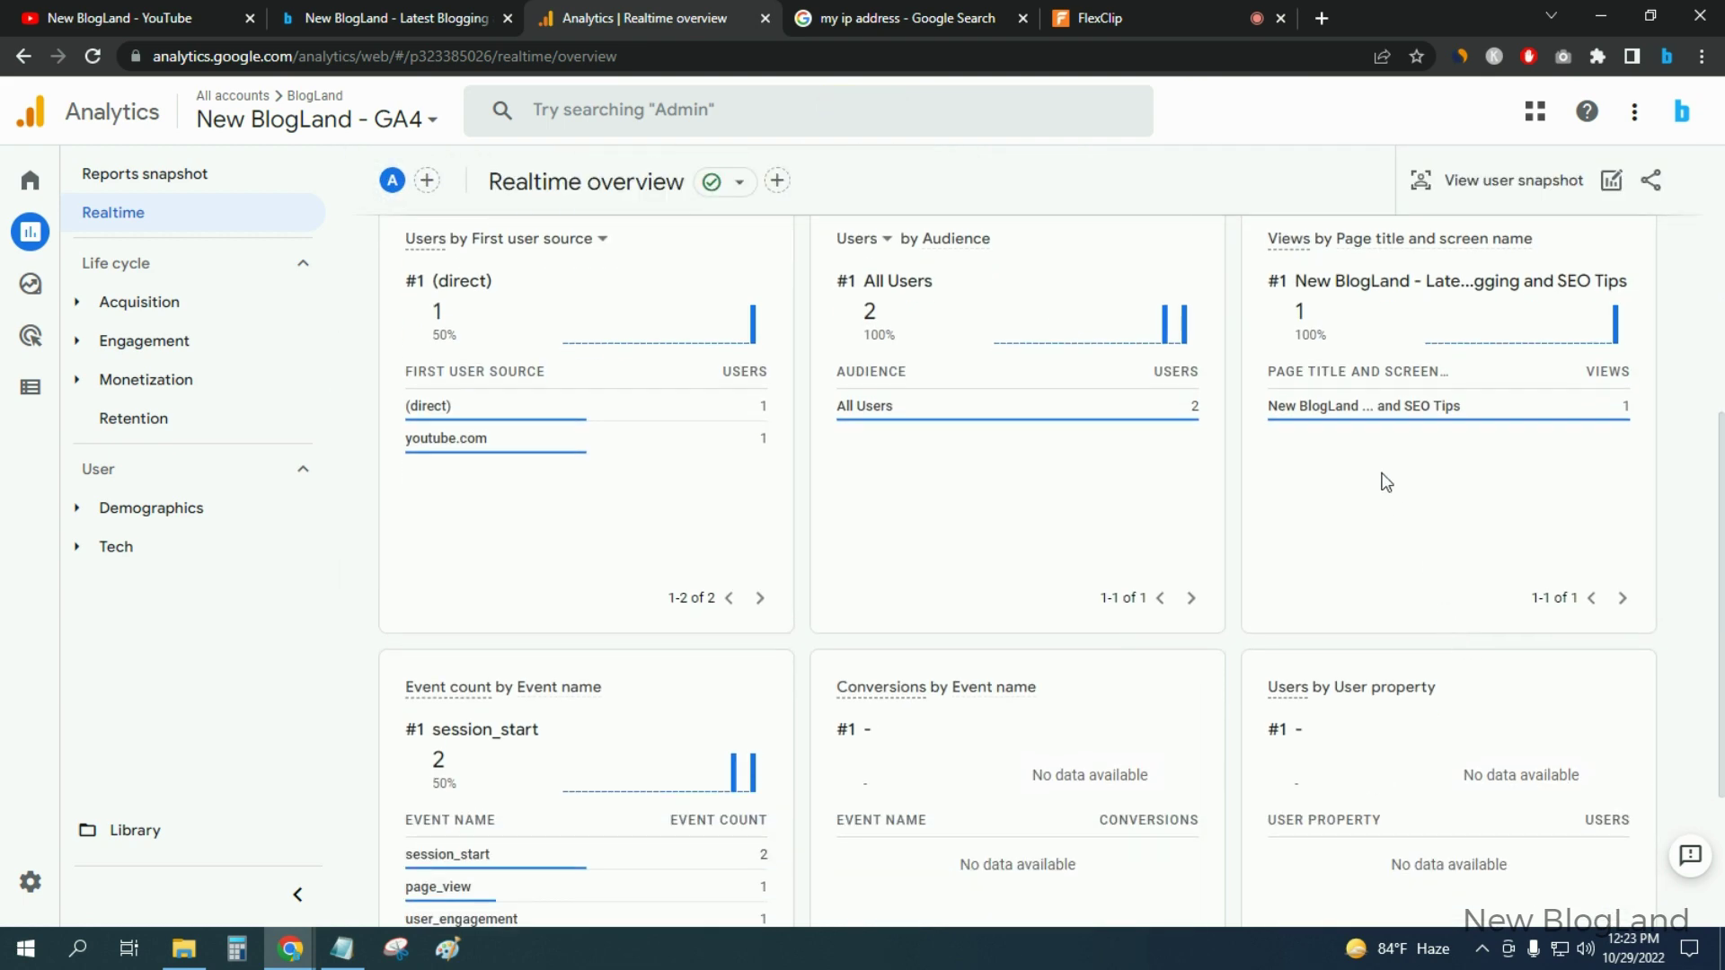
{"action": "scroll", "coordinate": [1685, 519], "scroll_direction": "down", "scroll_amount": 3}
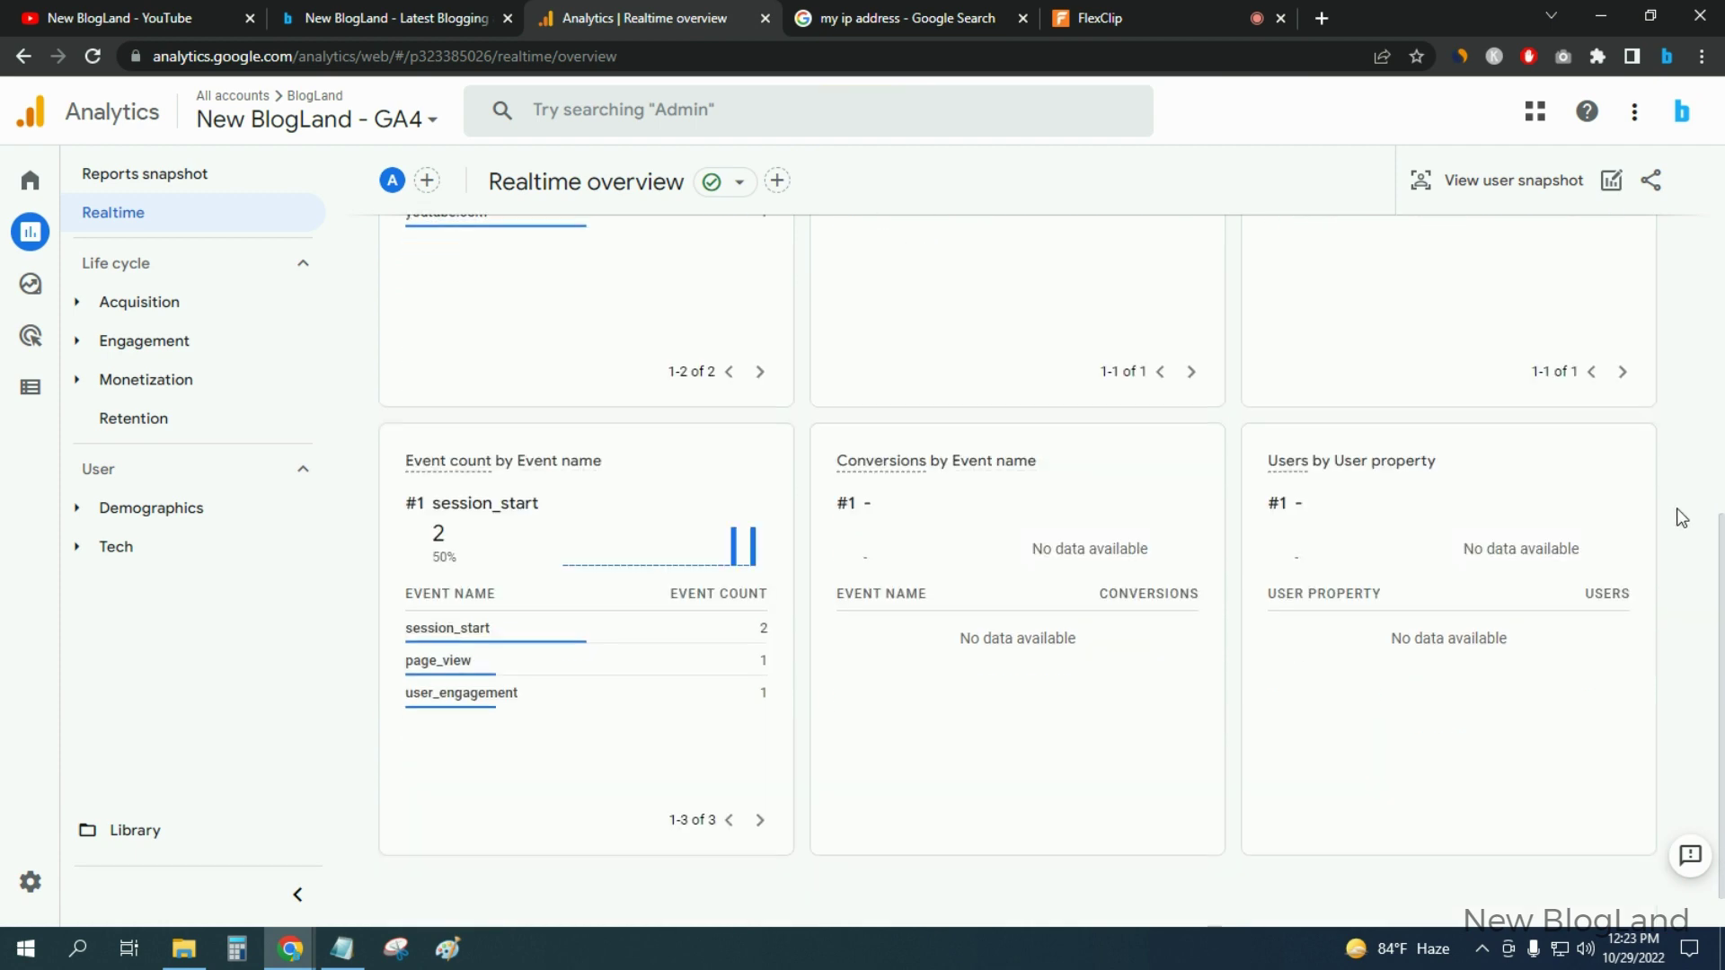
{"action": "scroll", "coordinate": [1681, 519], "scroll_direction": "up", "scroll_amount": 8}
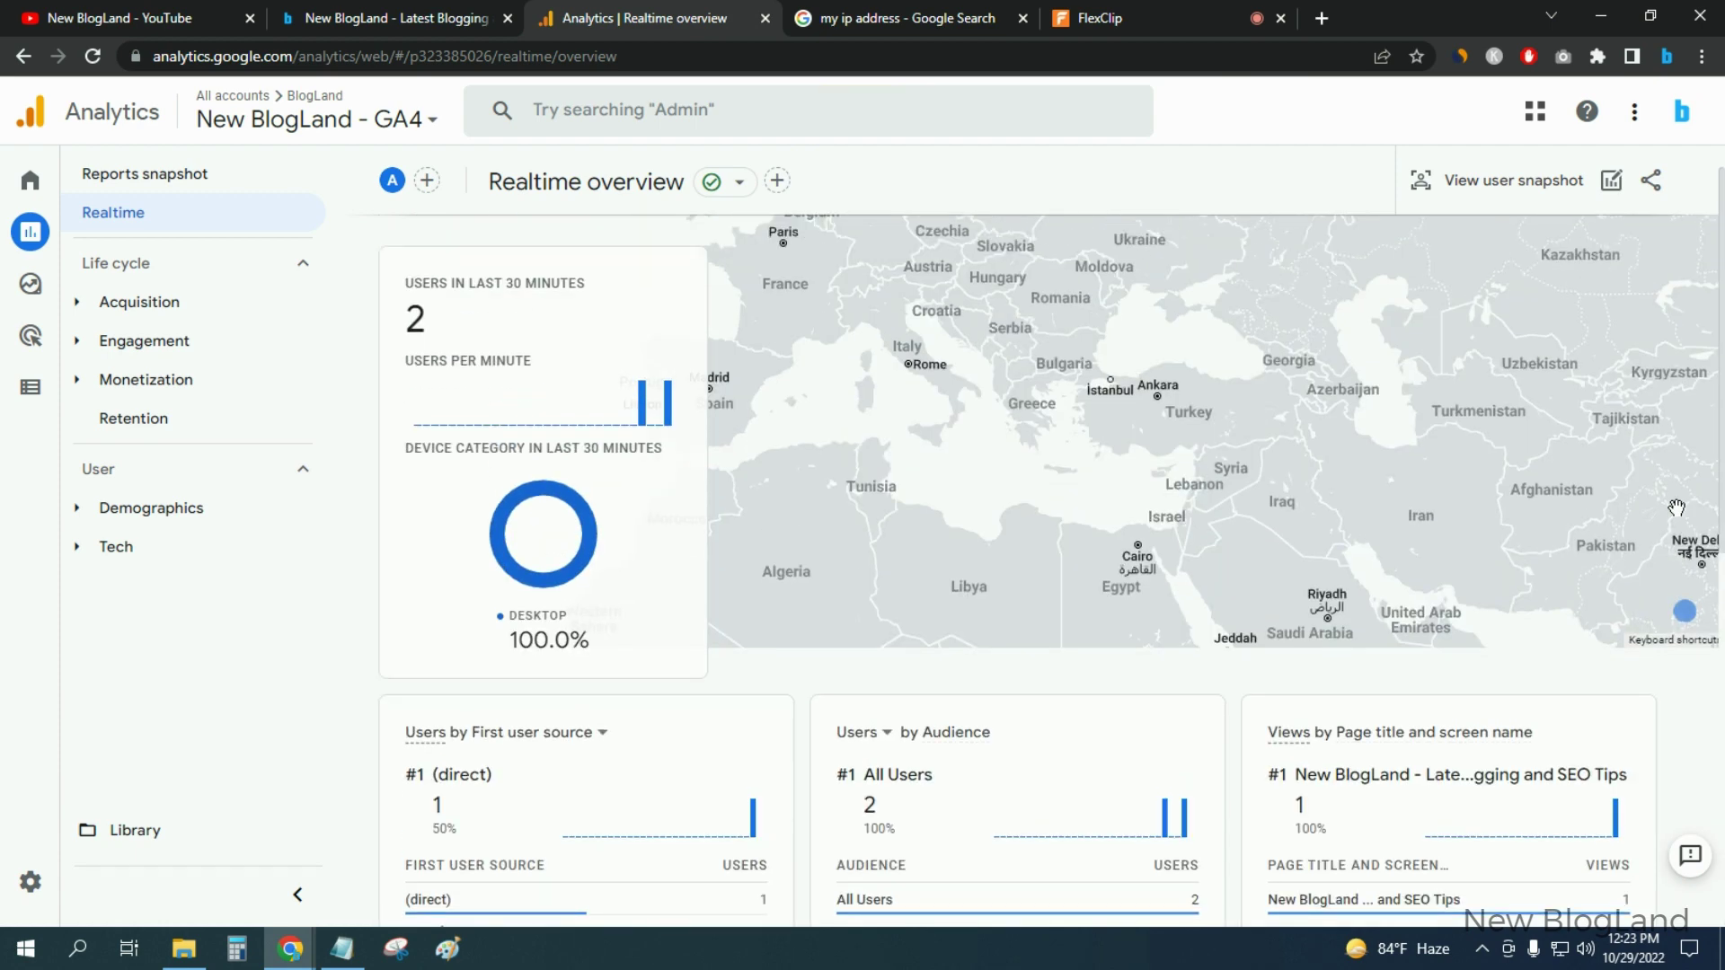
{"action": "scroll", "coordinate": [1678, 507], "scroll_direction": "down", "scroll_amount": 2}
{"action": "scroll", "coordinate": [1676, 508], "scroll_direction": "up", "scroll_amount": 3}
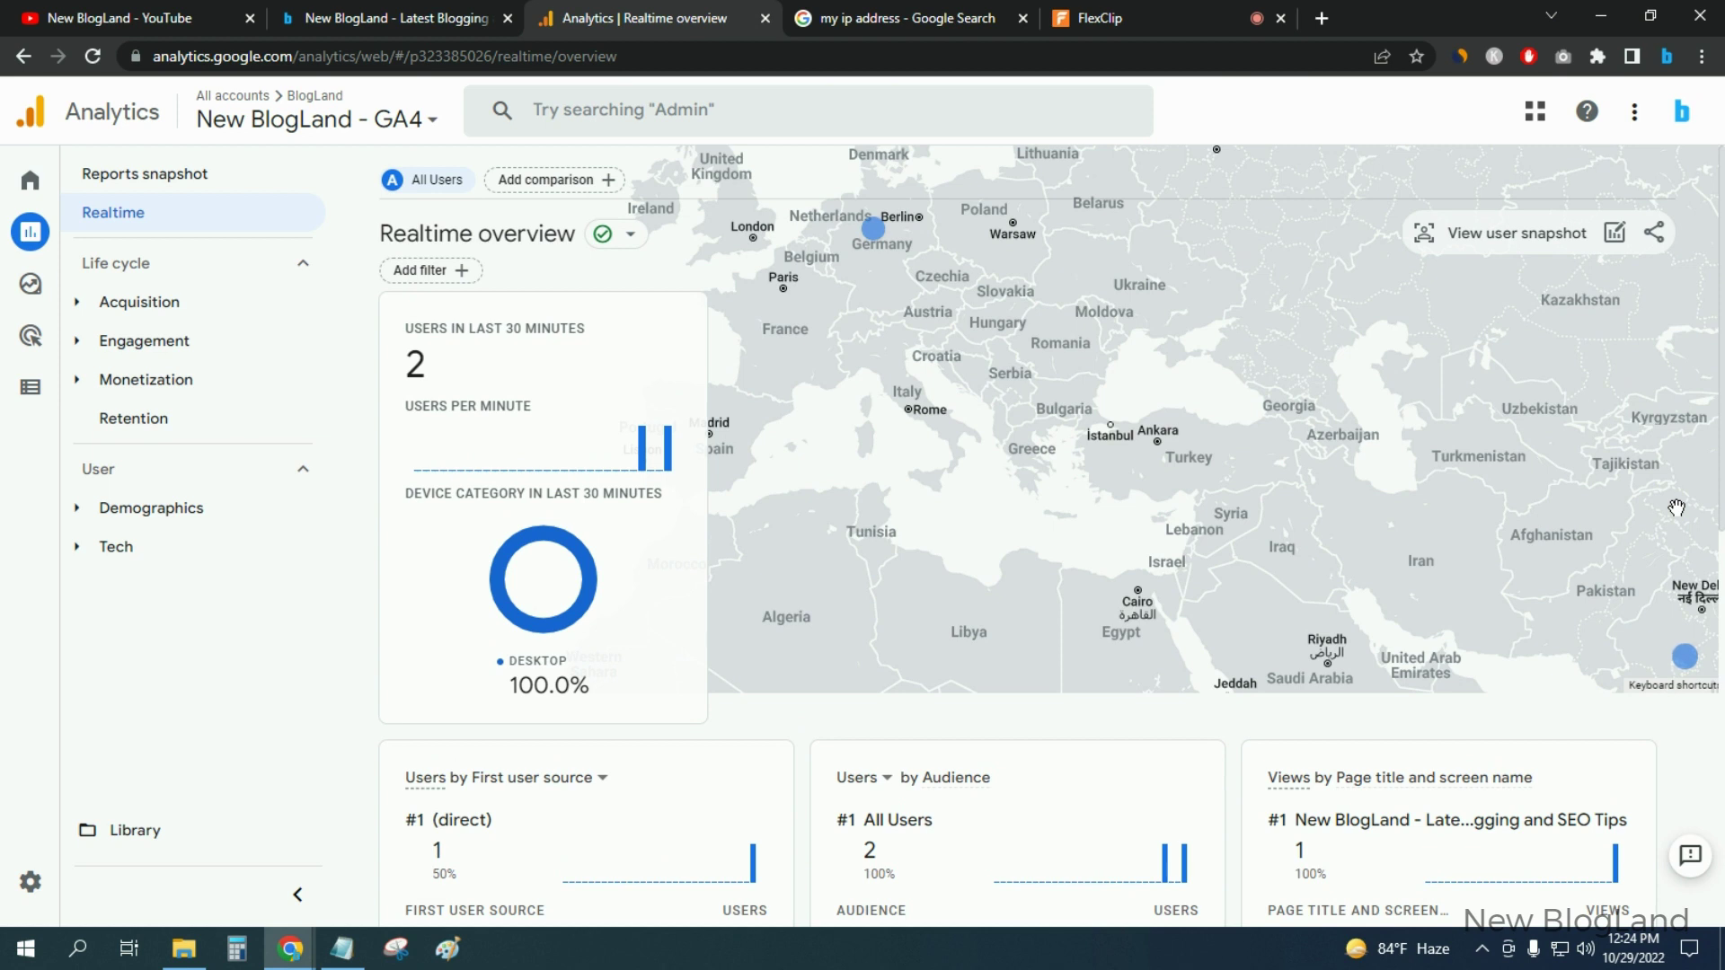